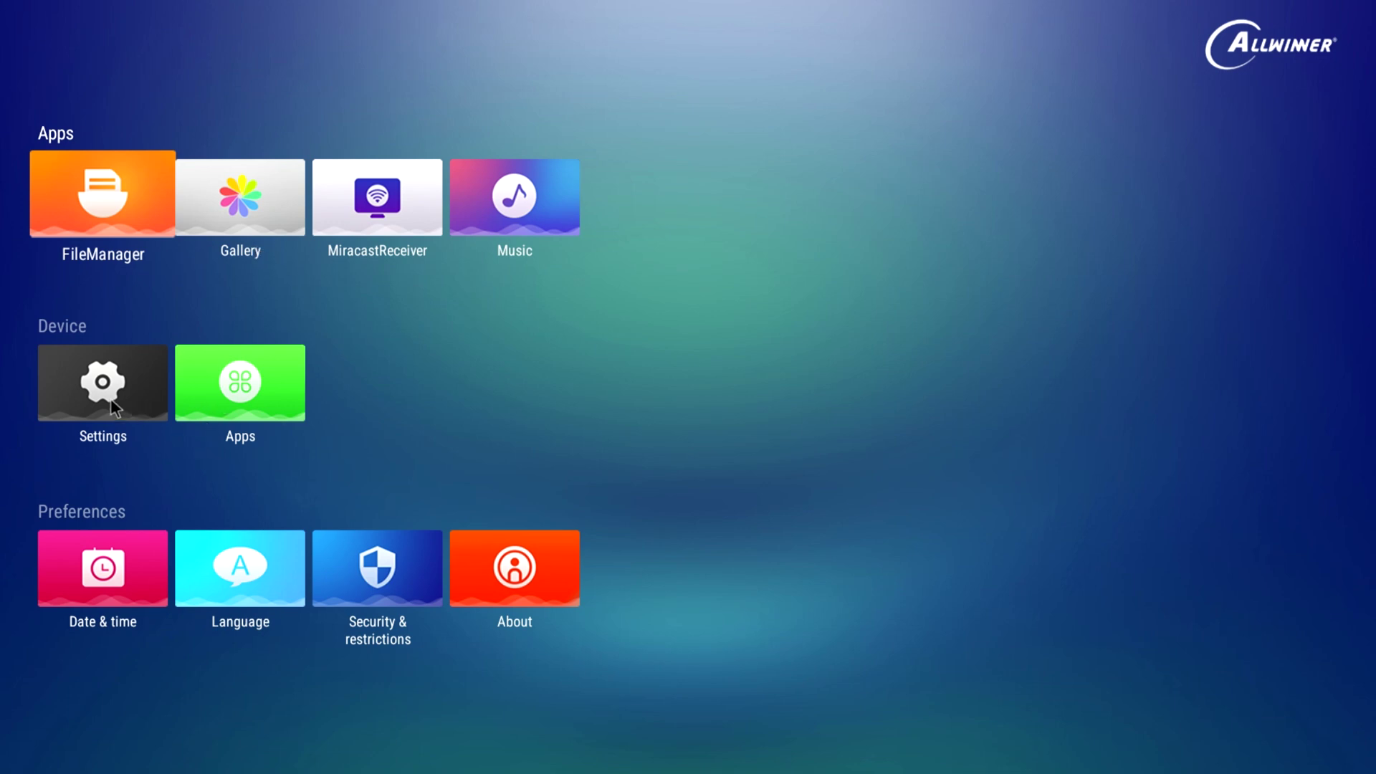
scroll(93, 571, down, 2)
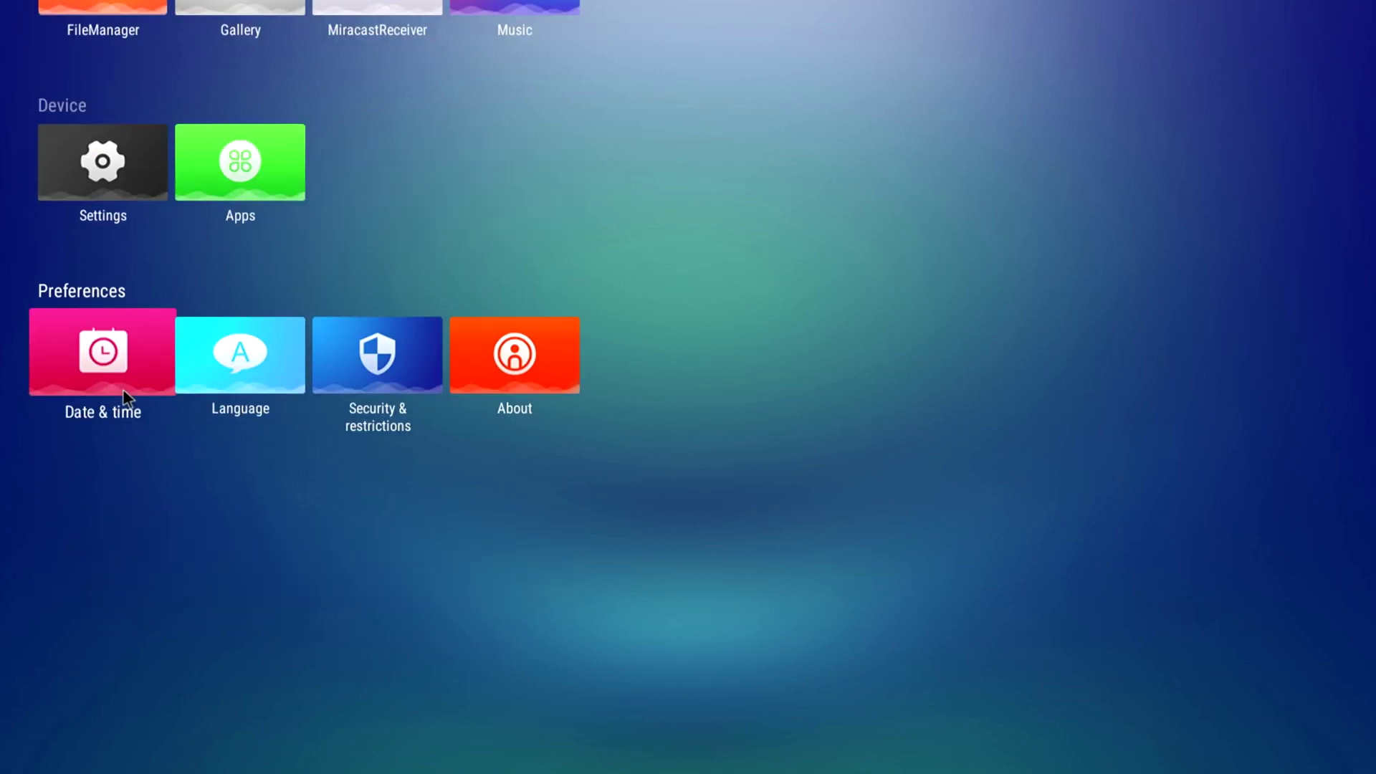
click(138, 356)
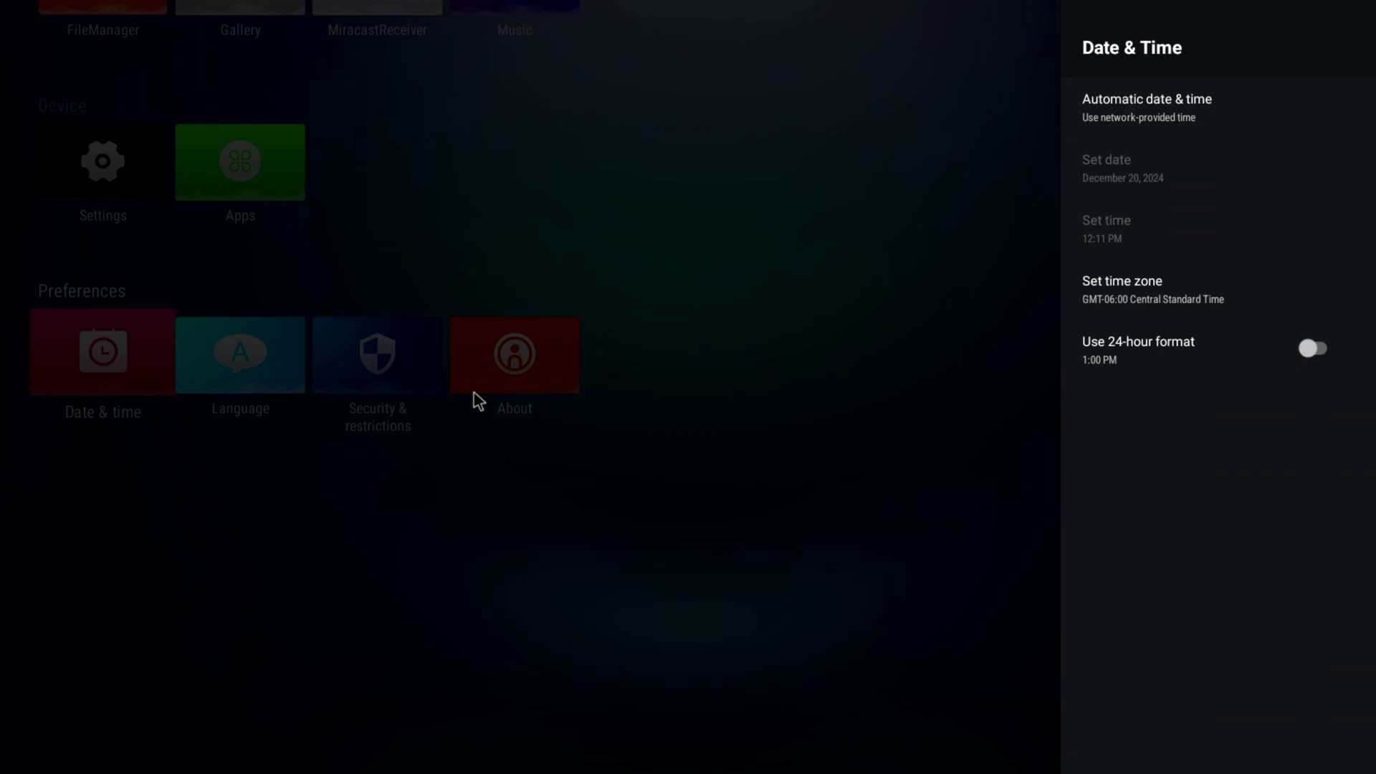
click(582, 232)
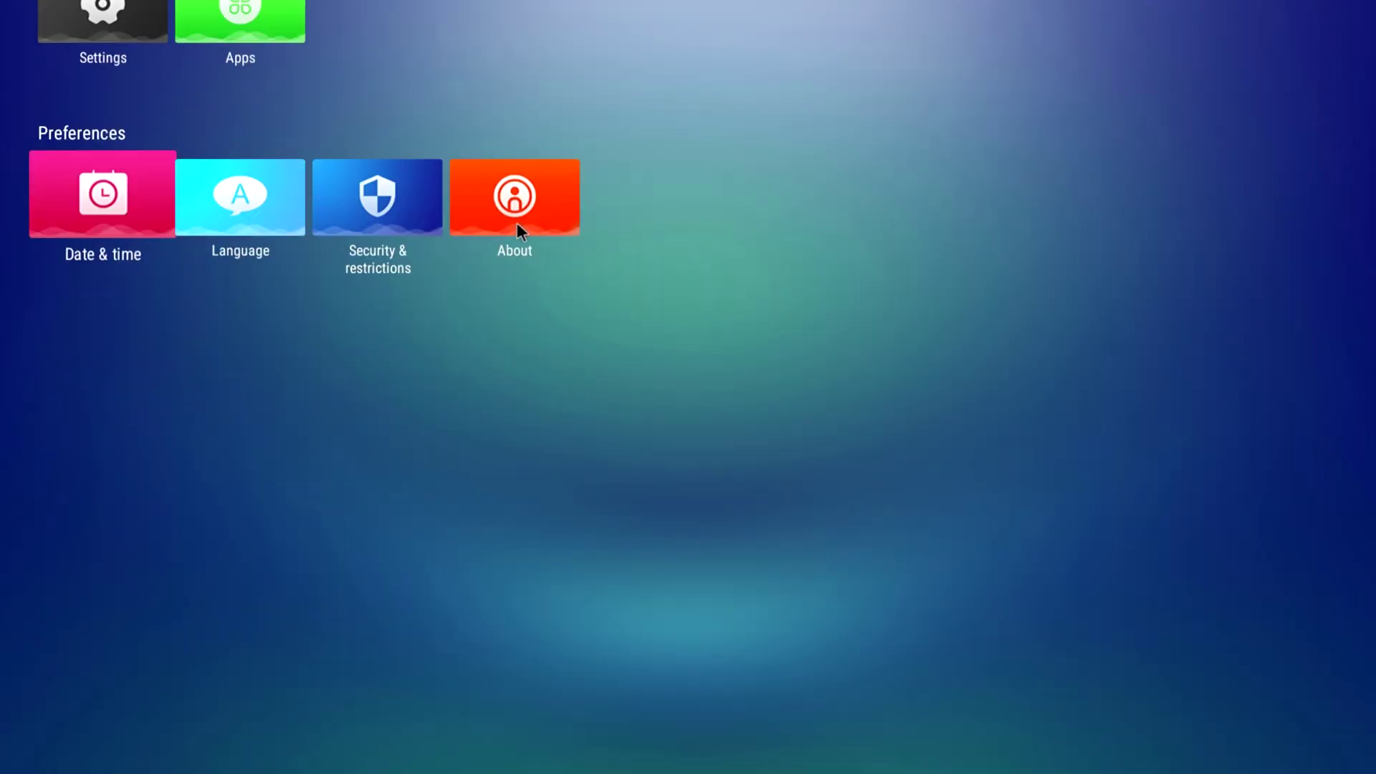
click(523, 213)
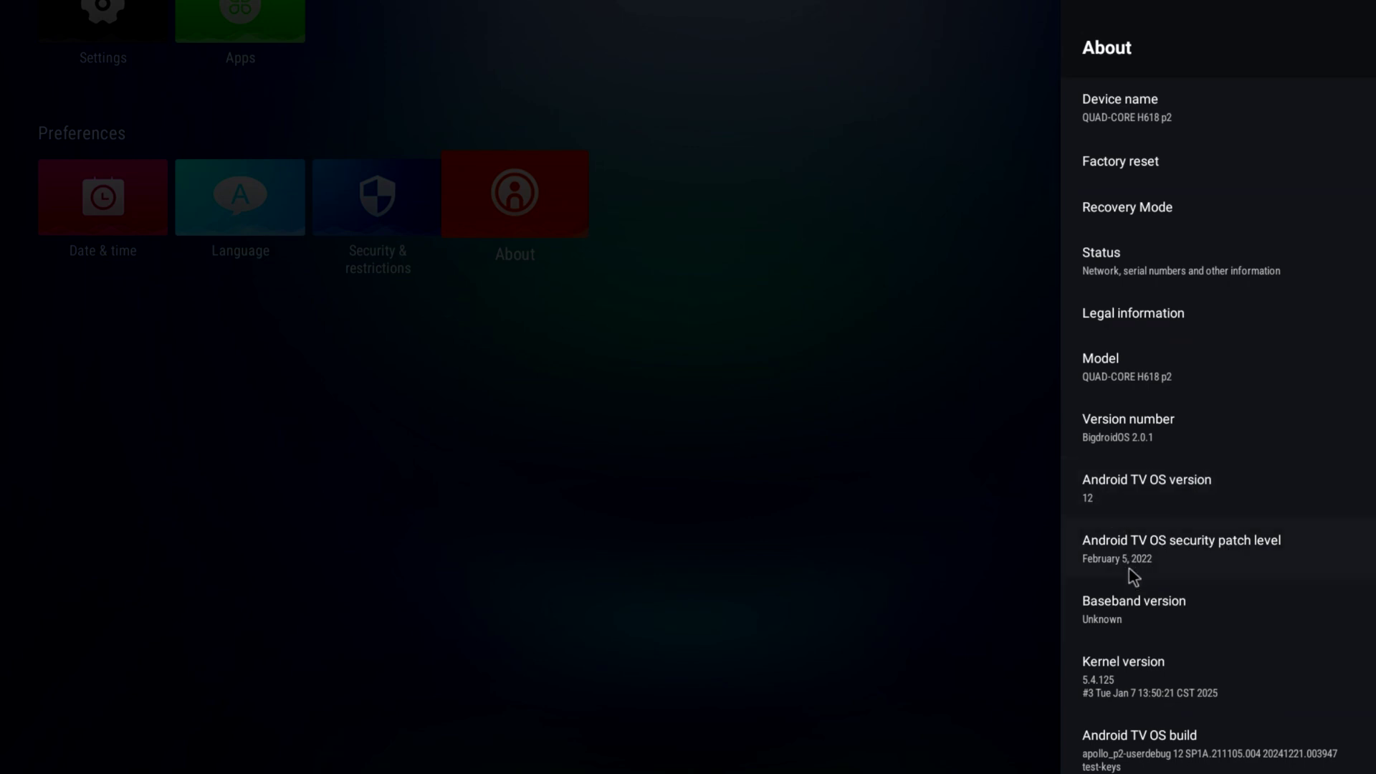
scroll(1123, 623, down, 1)
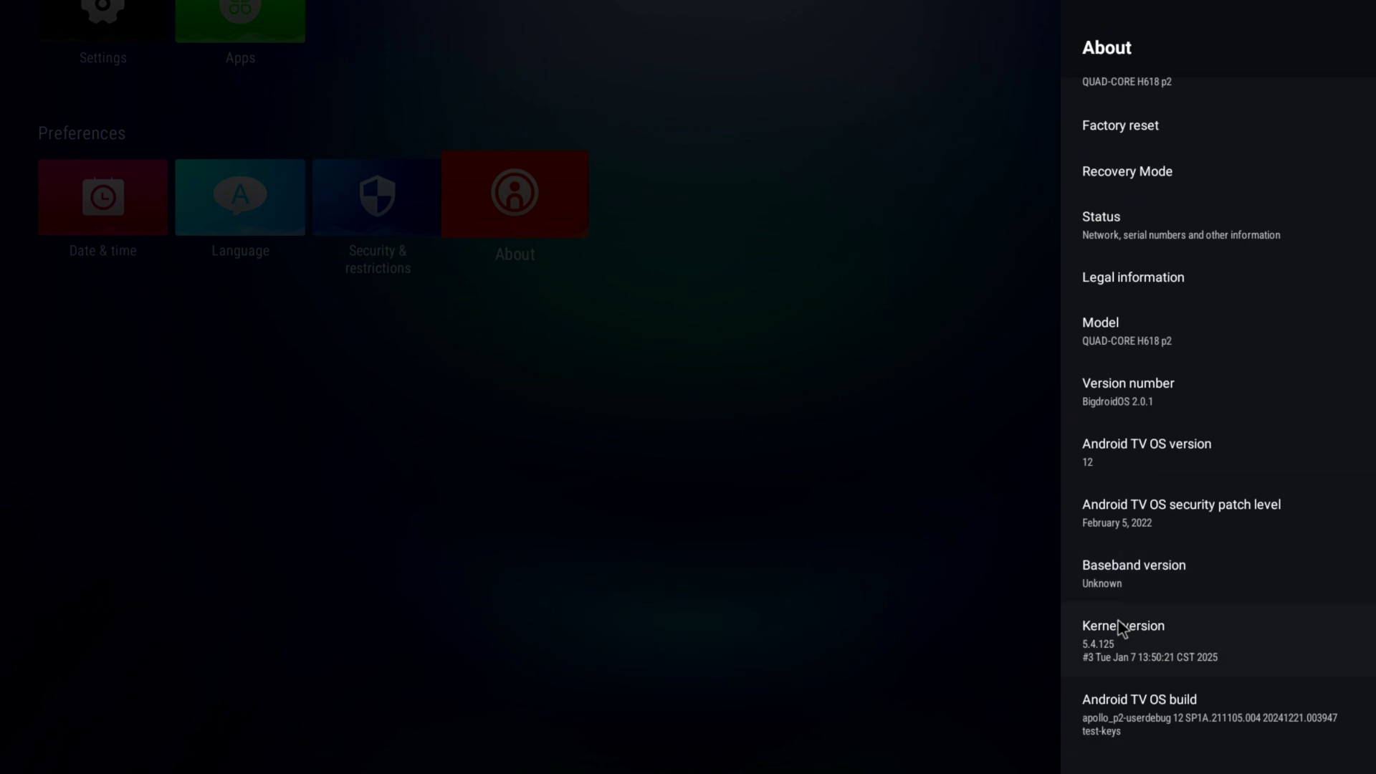
scroll(1124, 617, up, 1)
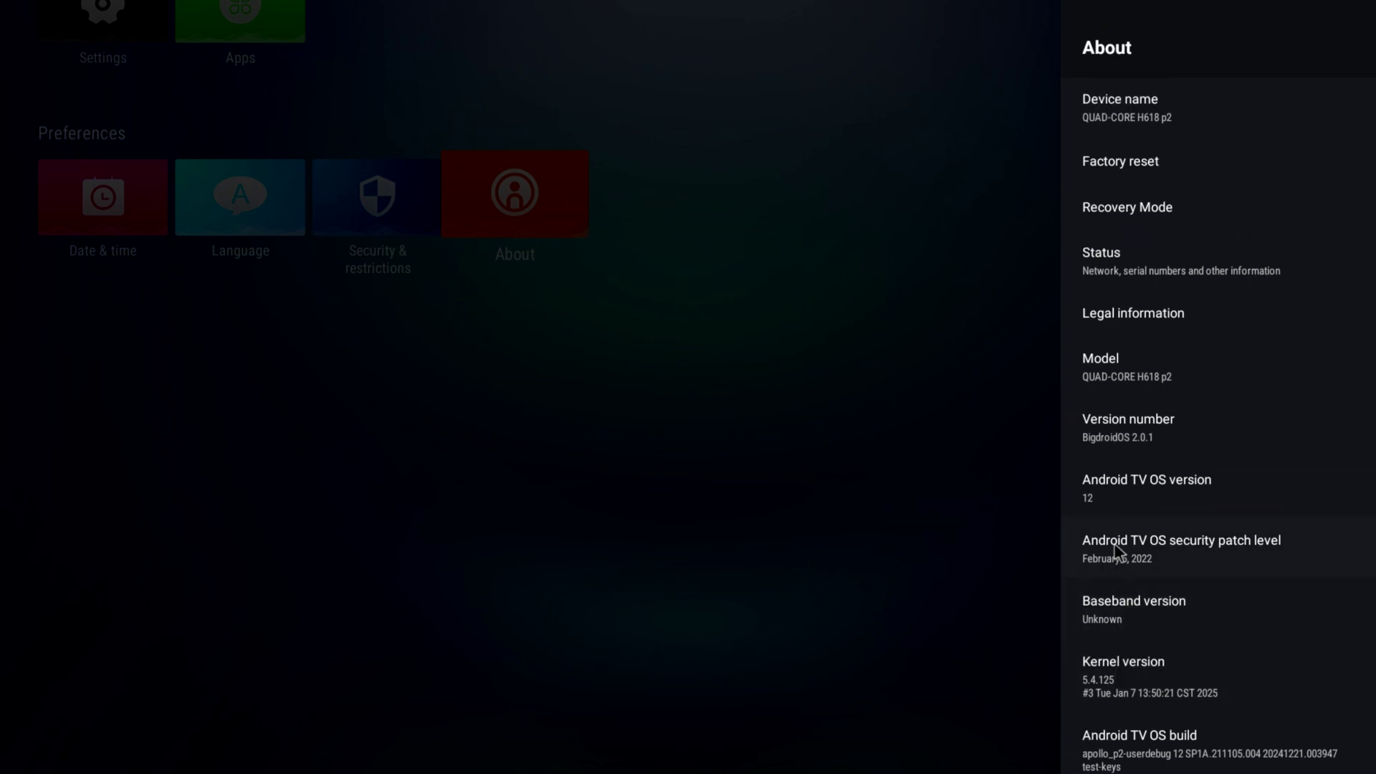
click(882, 273)
scroll(754, 371, up, 5)
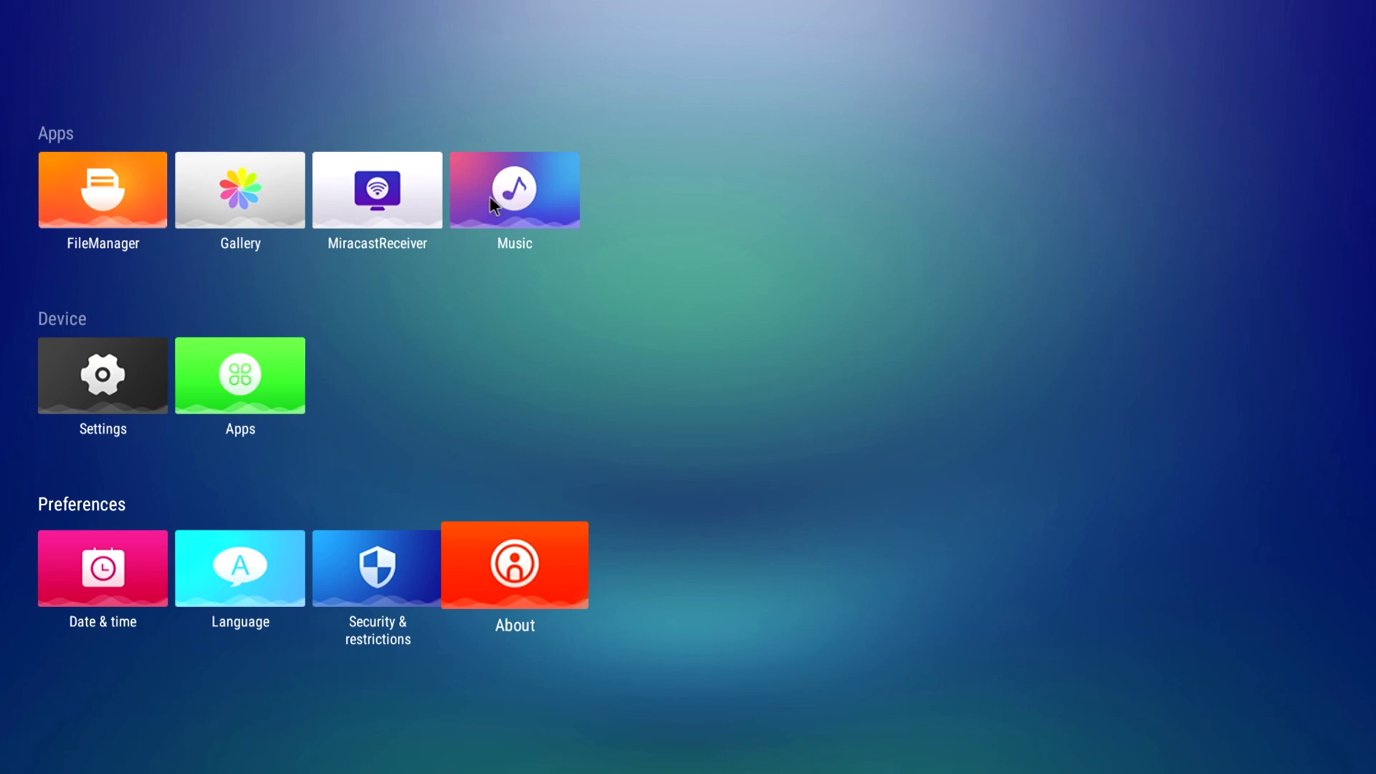
scroll(146, 415, down, 1)
scroll(143, 416, up, 1)
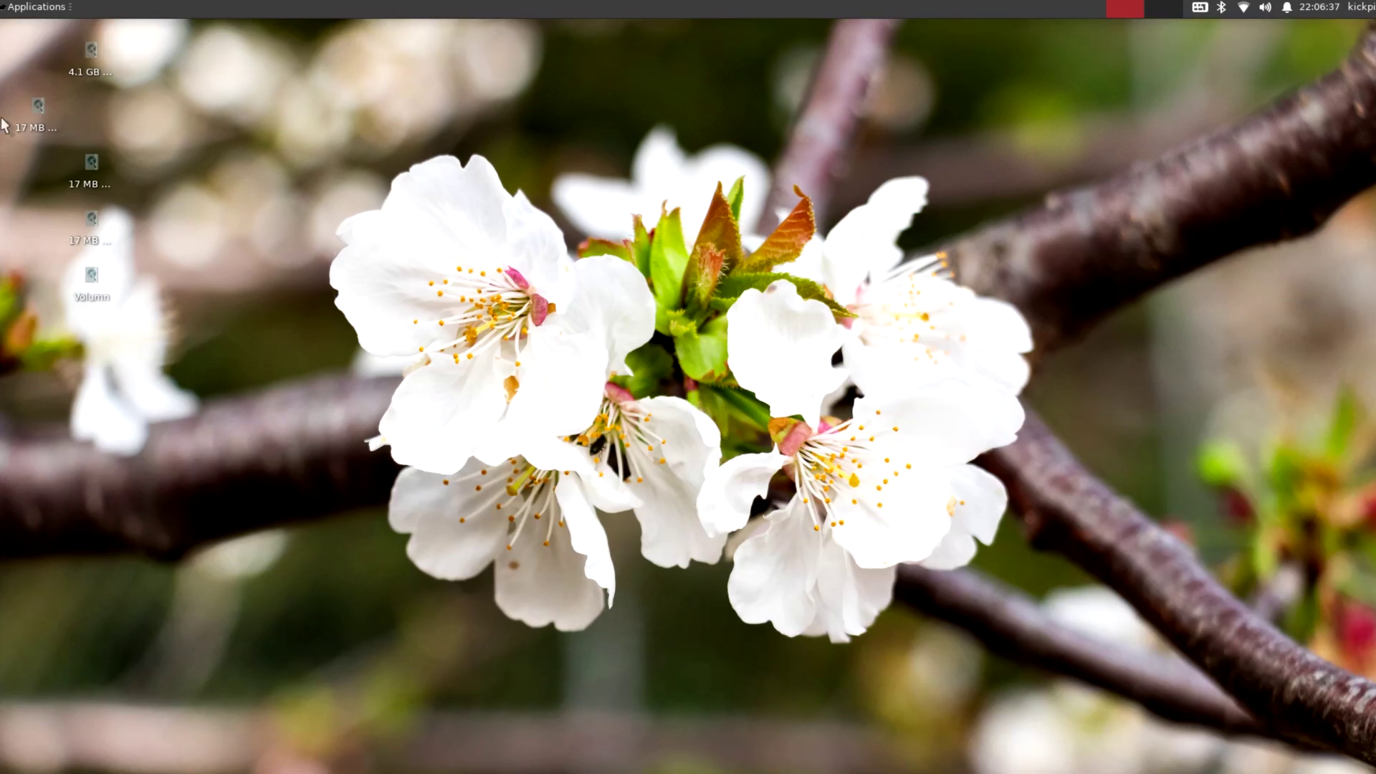
click(37, 118)
drag(84, 112, 86, 115)
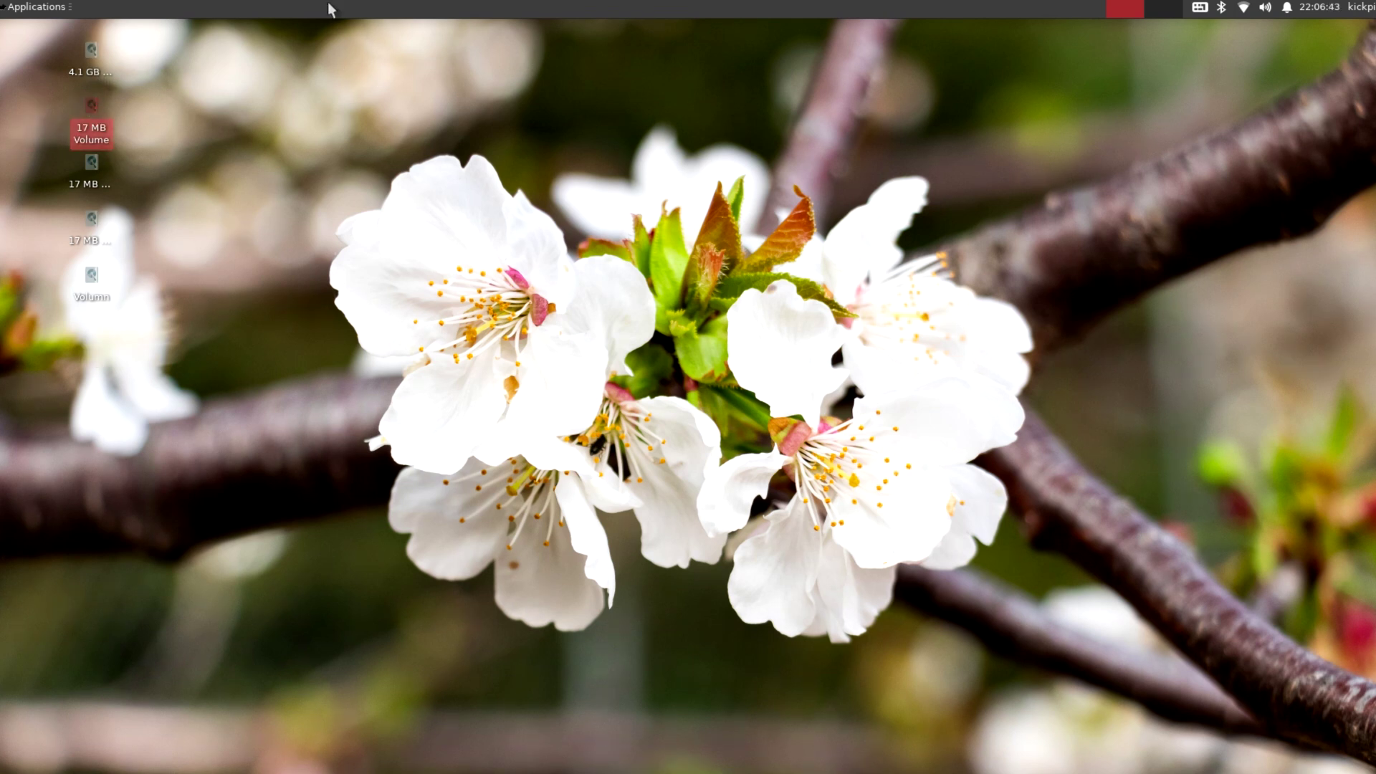
click(41, 9)
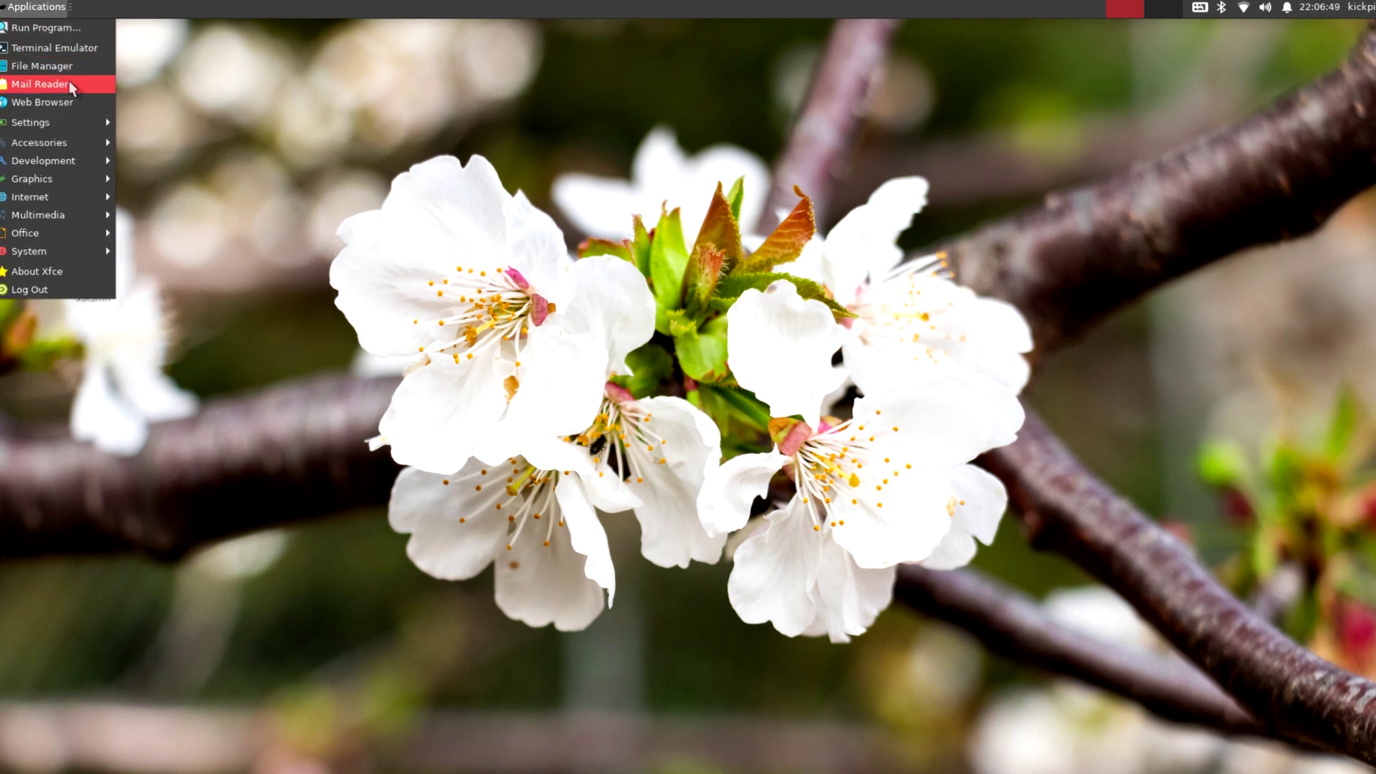
mouse_move(63, 124)
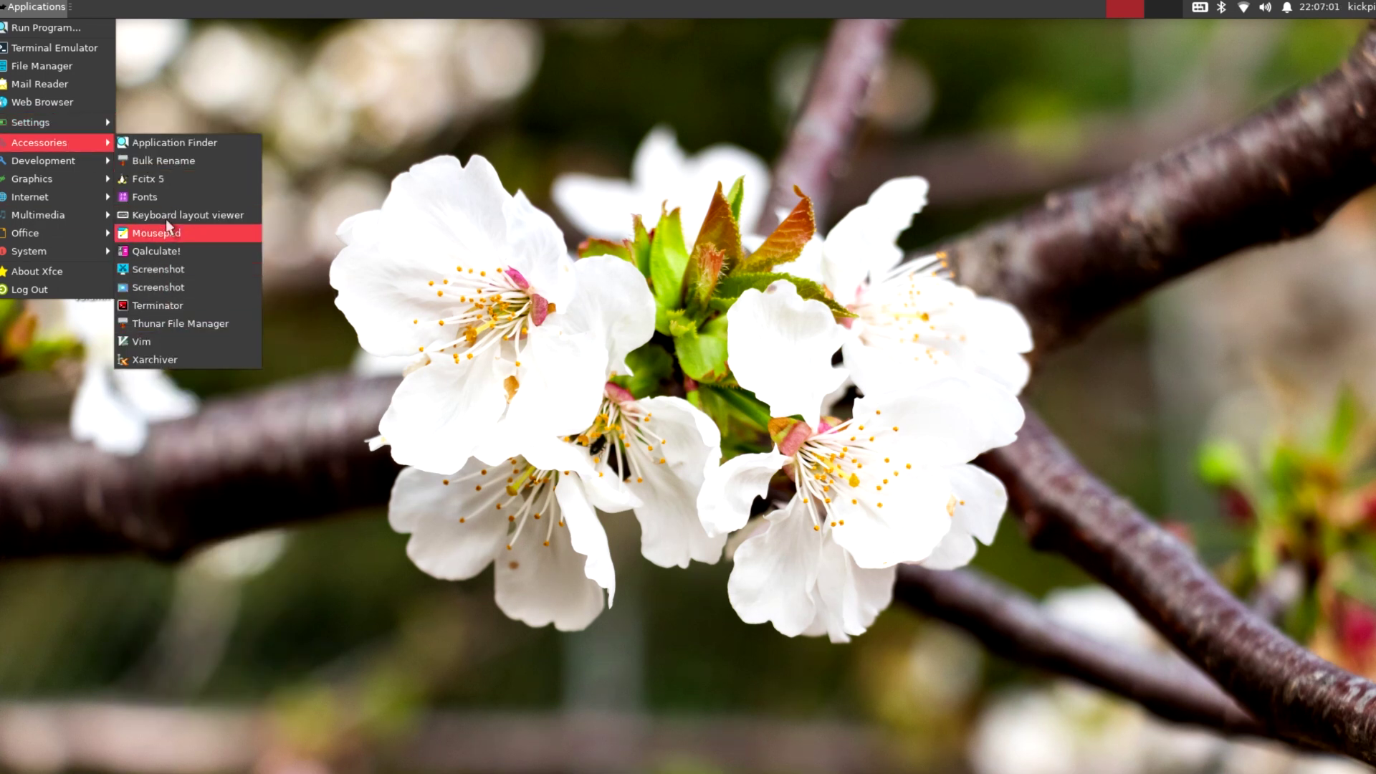
mouse_move(92, 165)
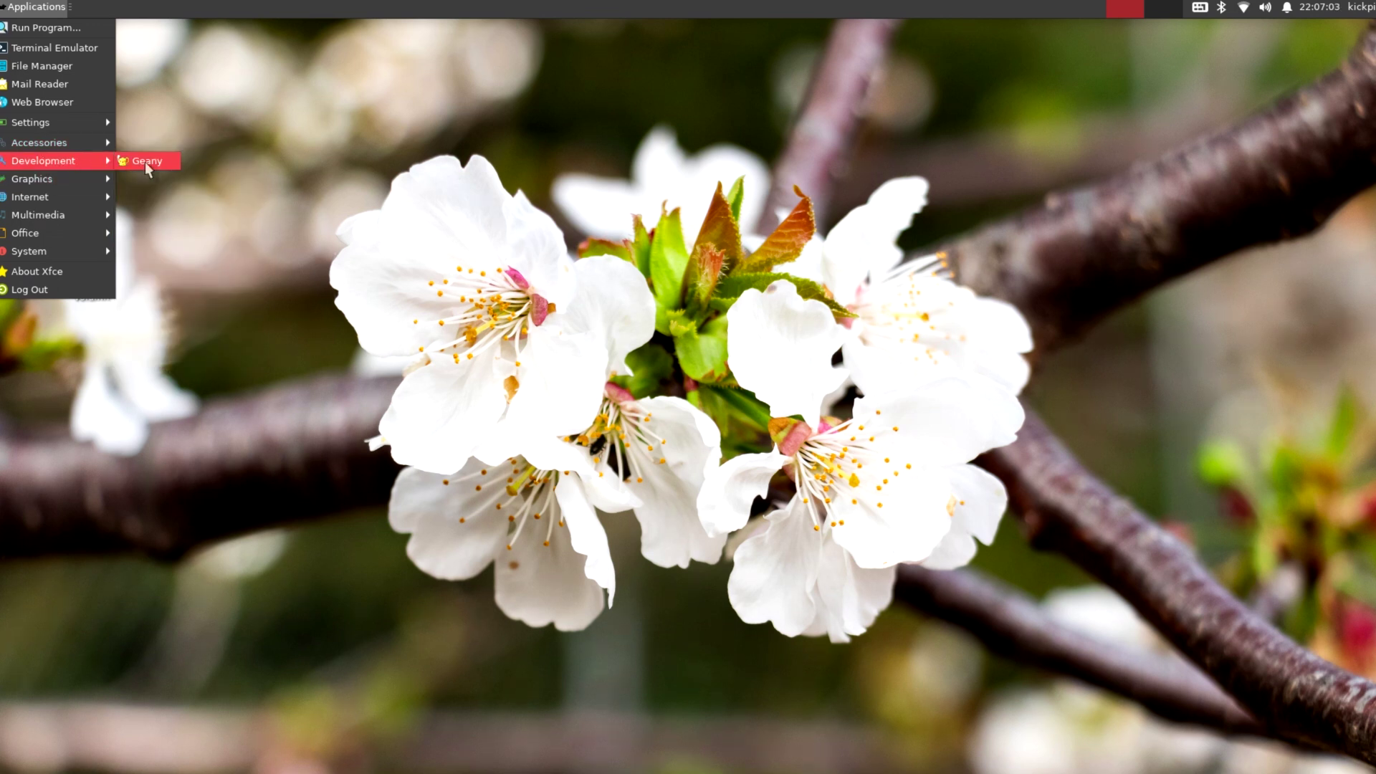
mouse_move(84, 198)
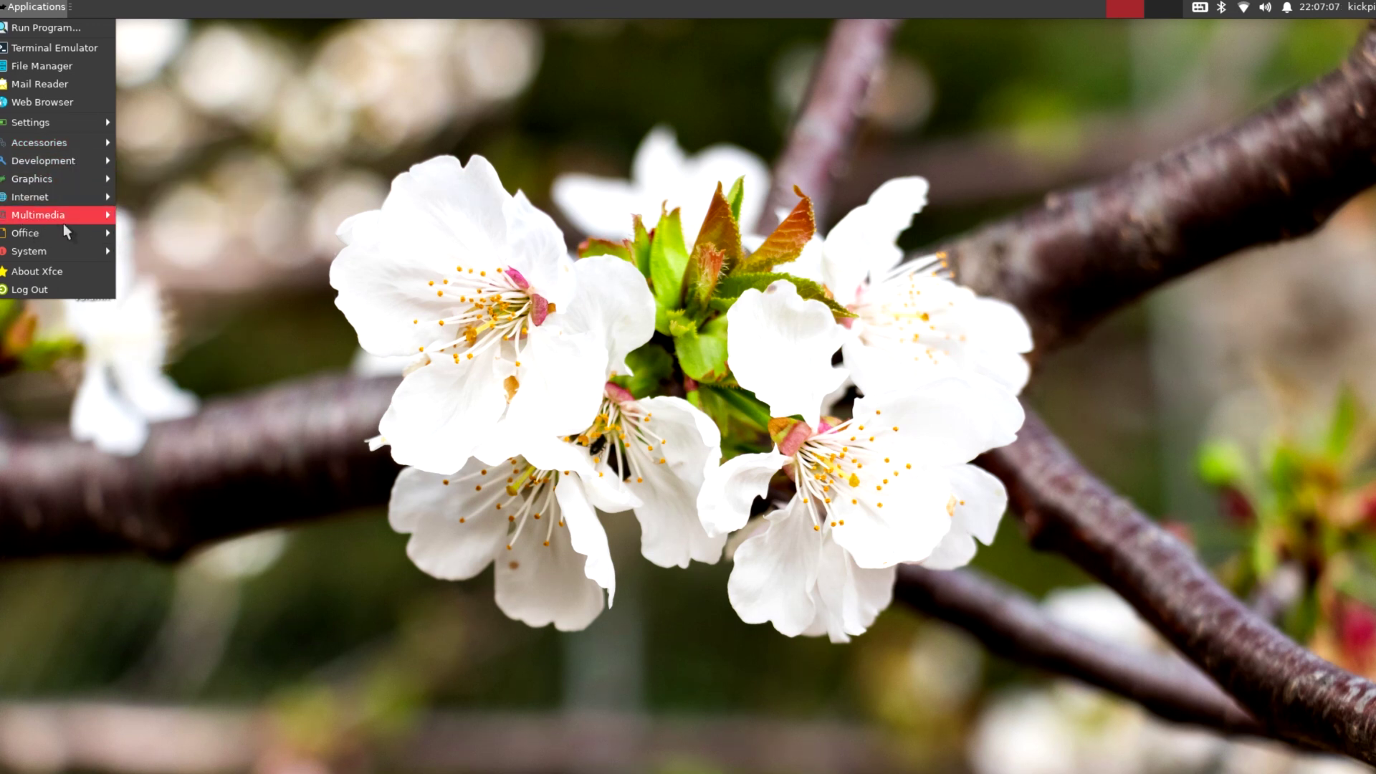
mouse_move(69, 239)
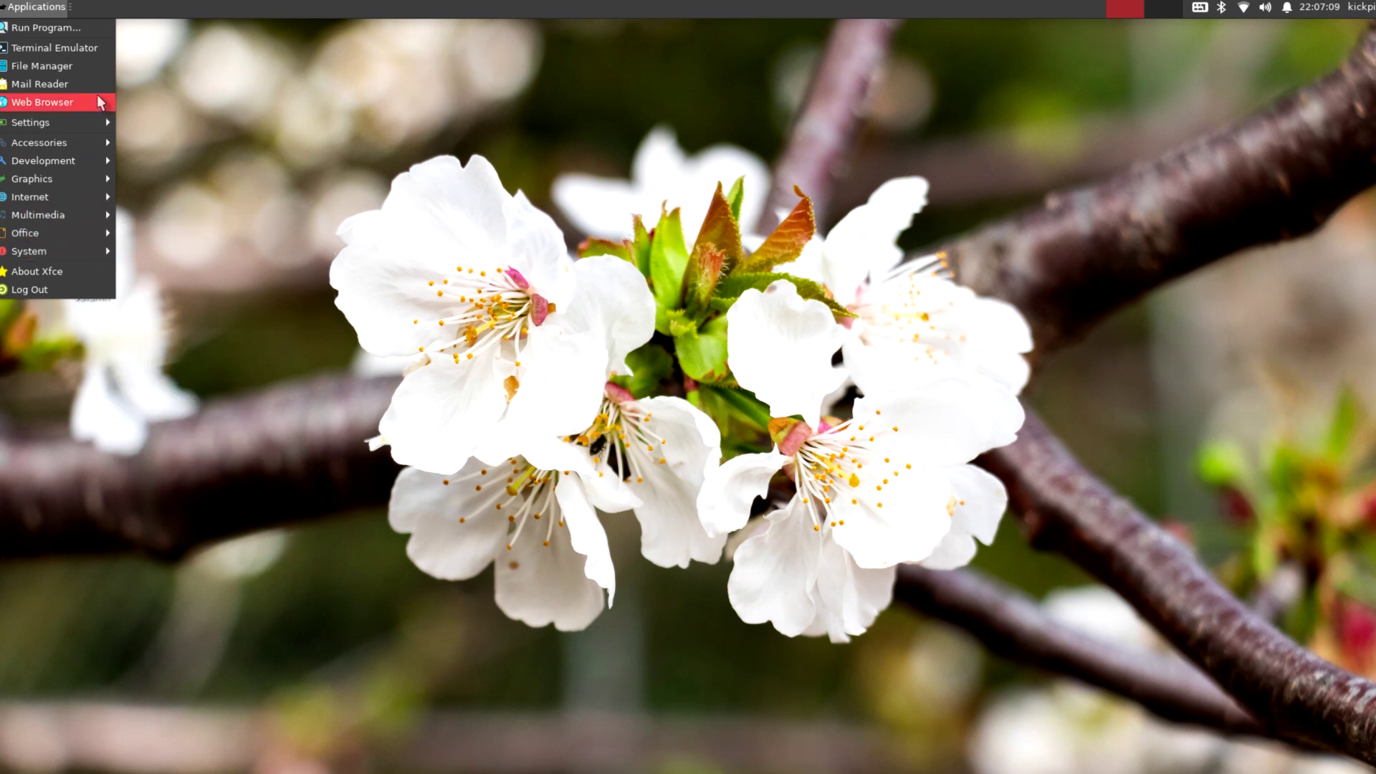
mouse_move(99, 202)
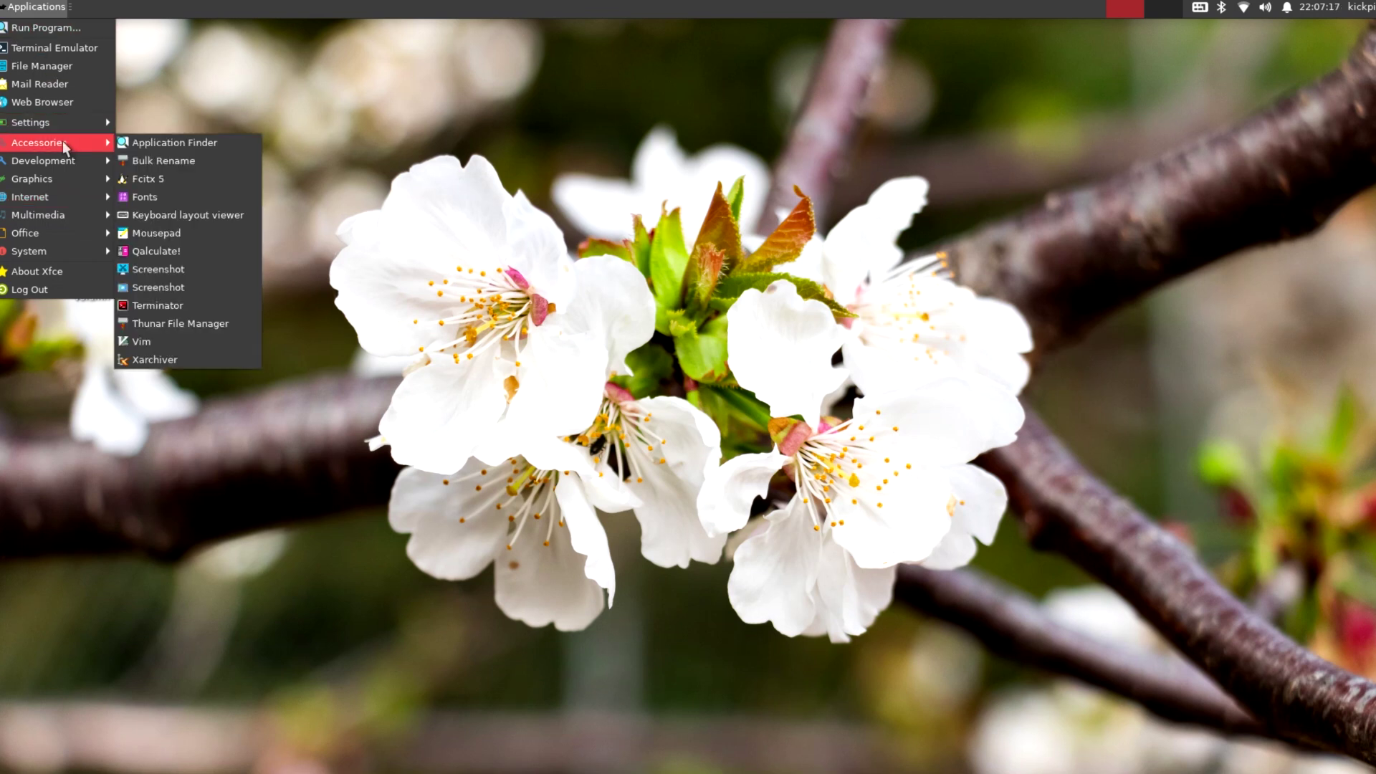
click(44, 47)
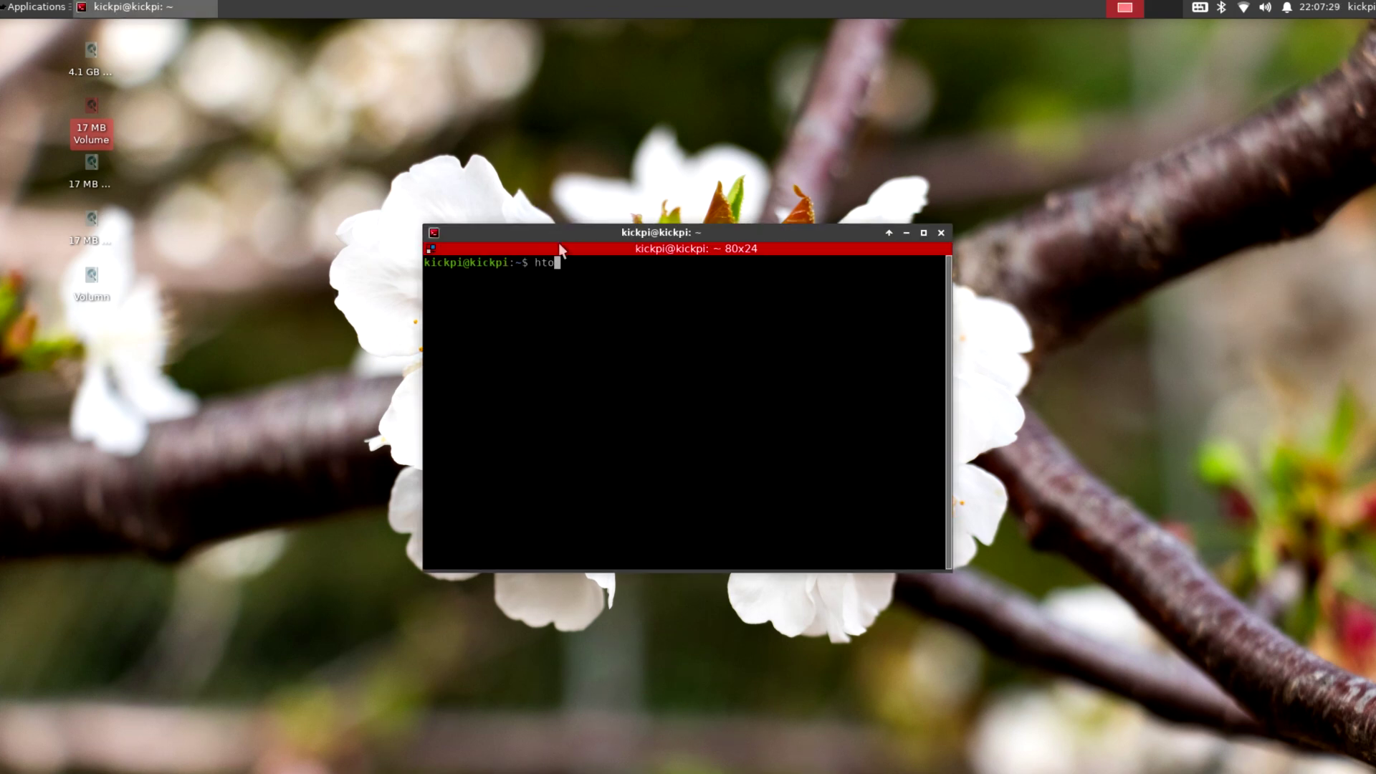
Run htop in Terminator, move it to the upper right, and launch a second Terminal Emulator.
text(htop)
key(Return)
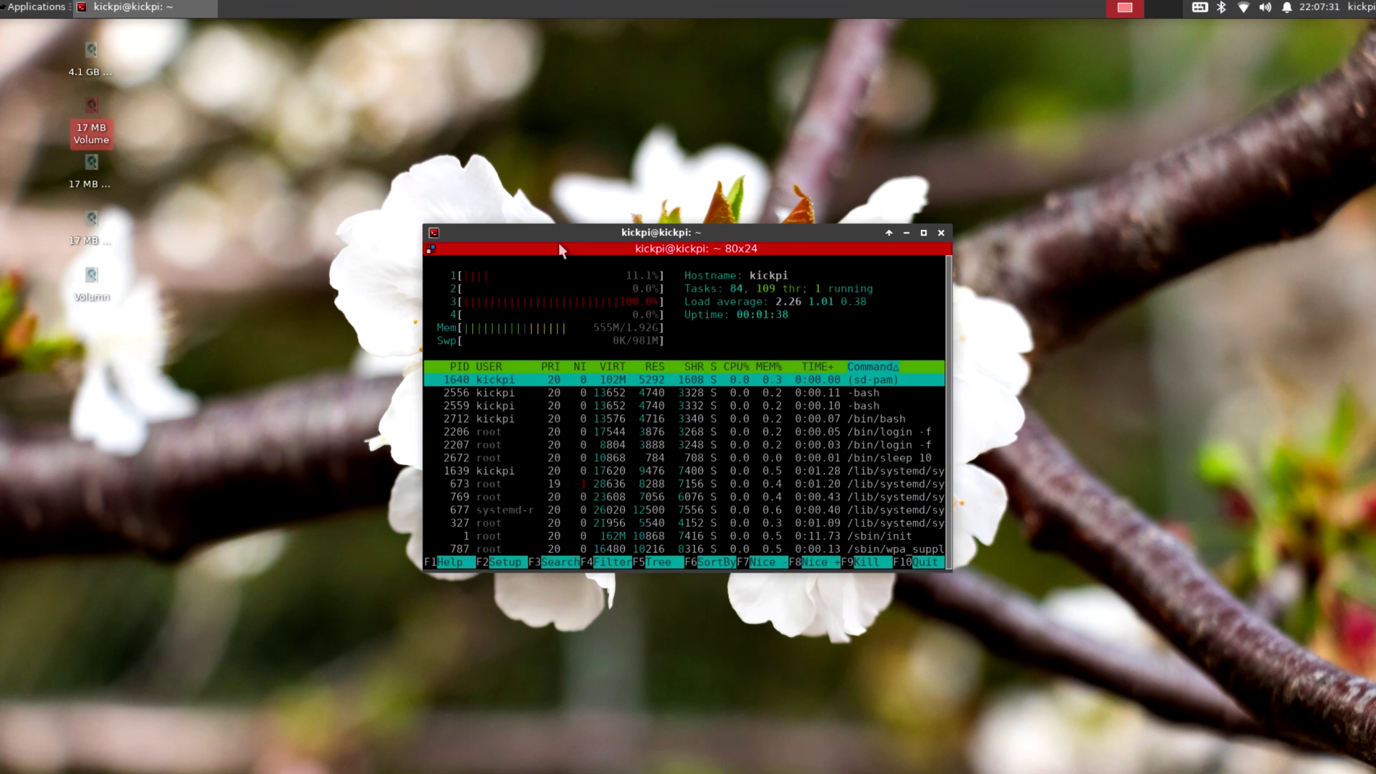
drag(556, 226, 834, 82)
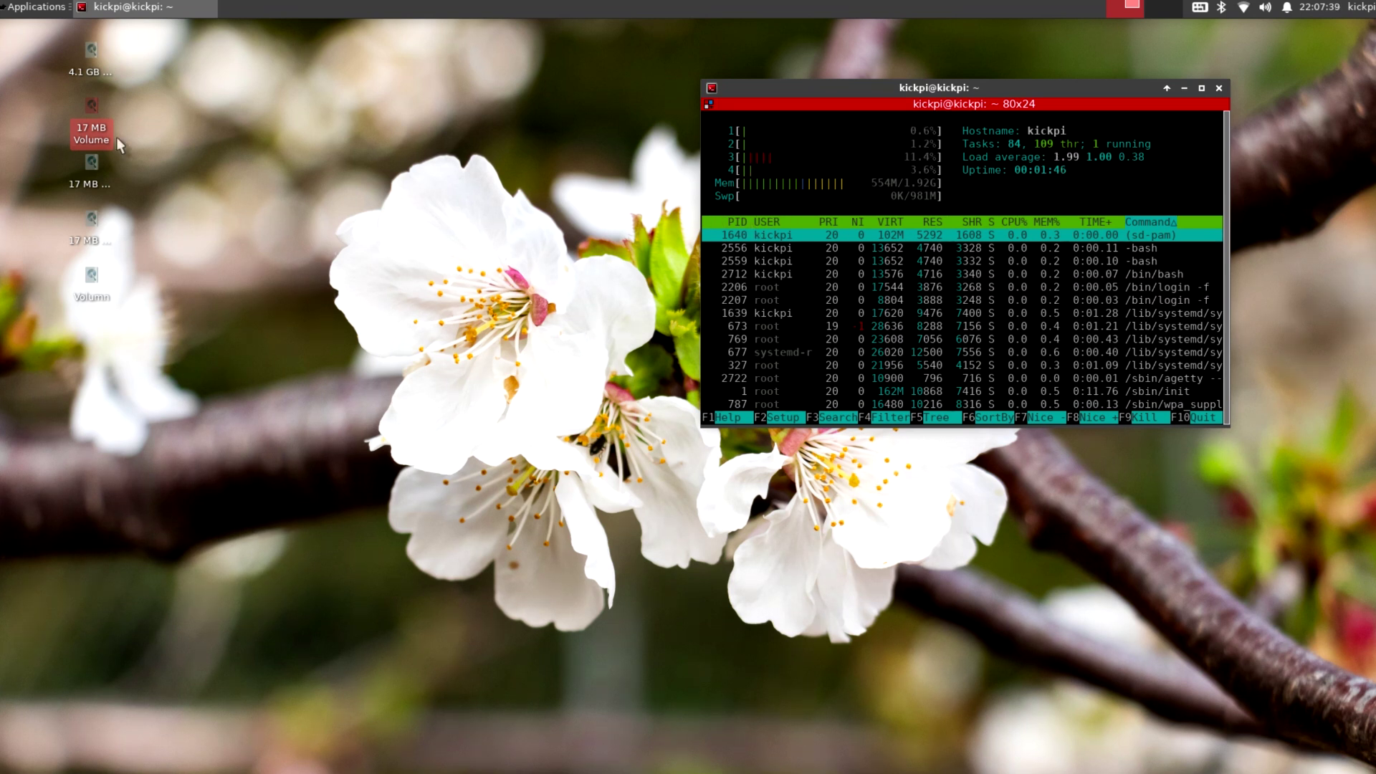
click(53, 8)
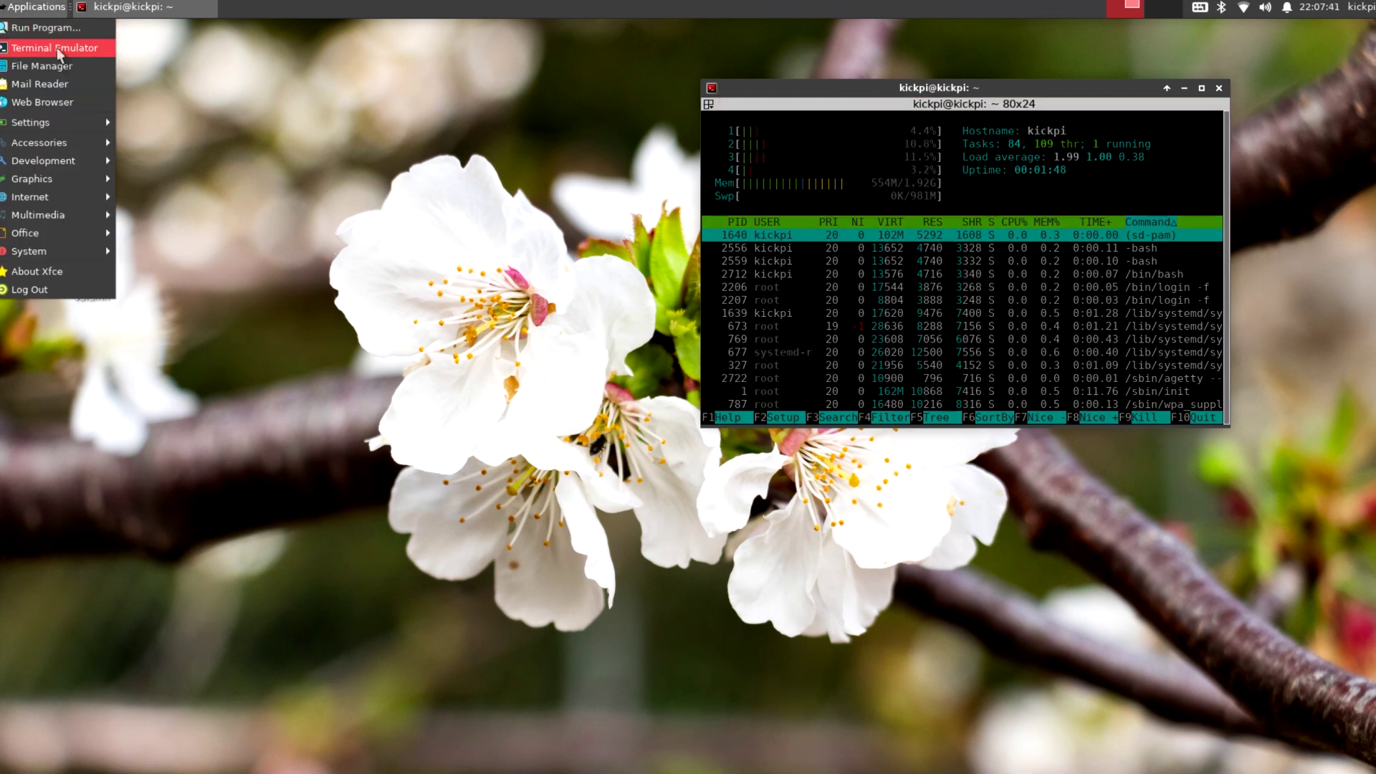
click(57, 47)
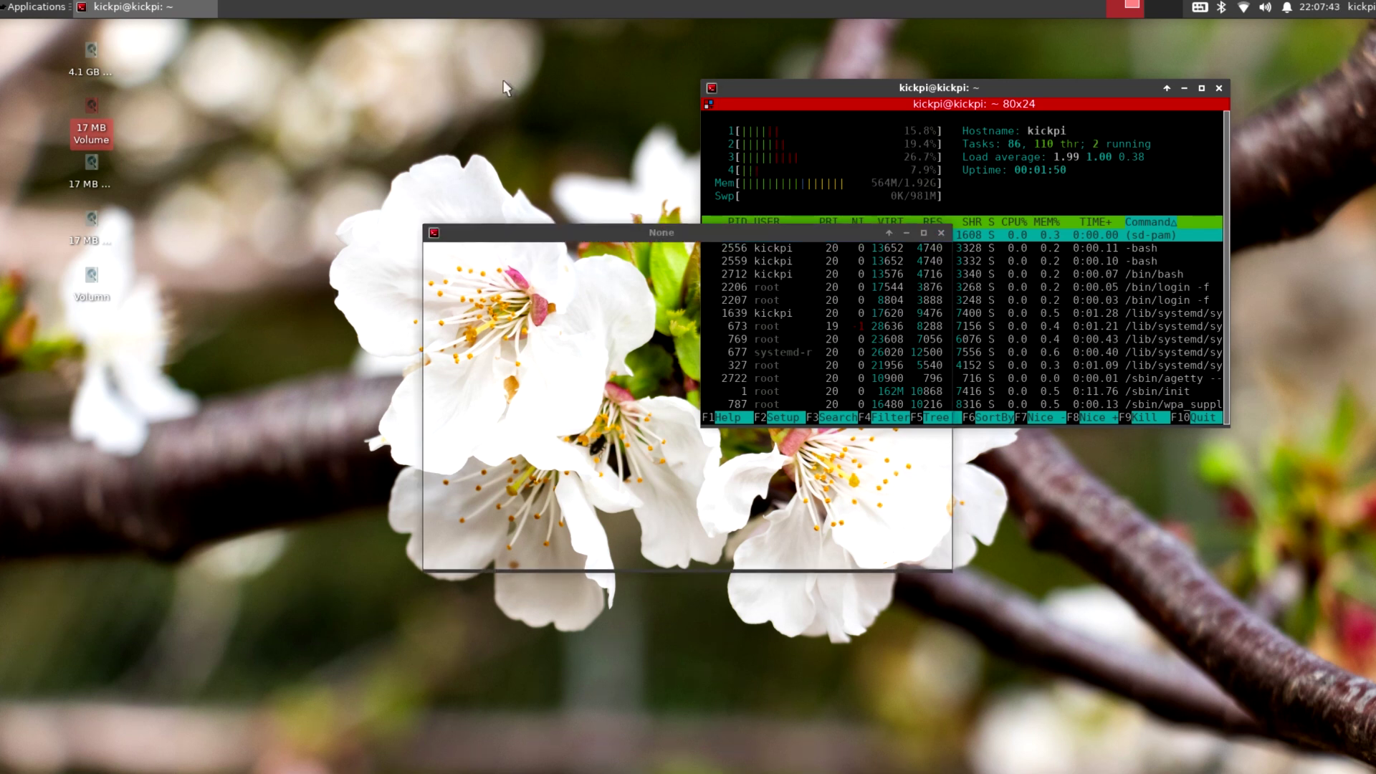
Run lscpu in the second terminal to list the CPU details.
text(lscpu)
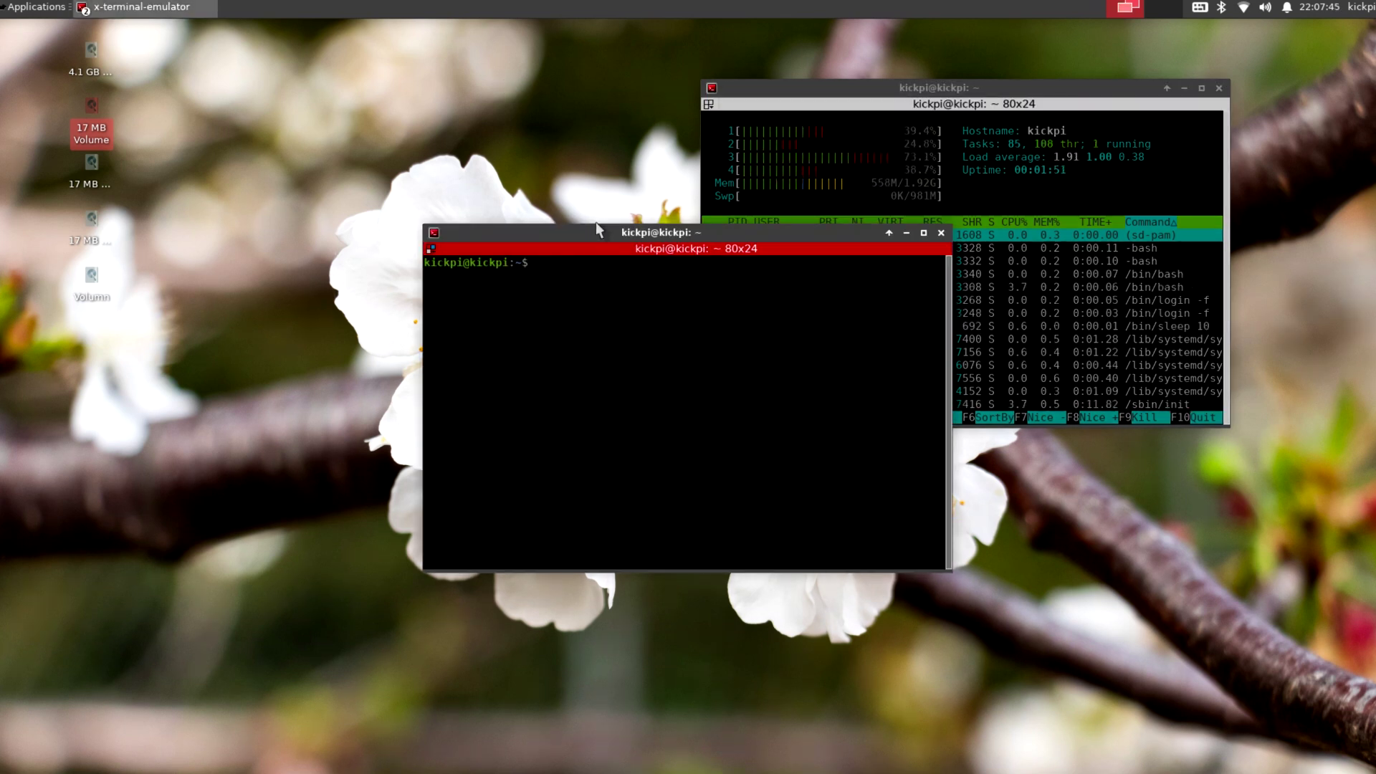
text(\)
key(BackSpace)
key(Return)
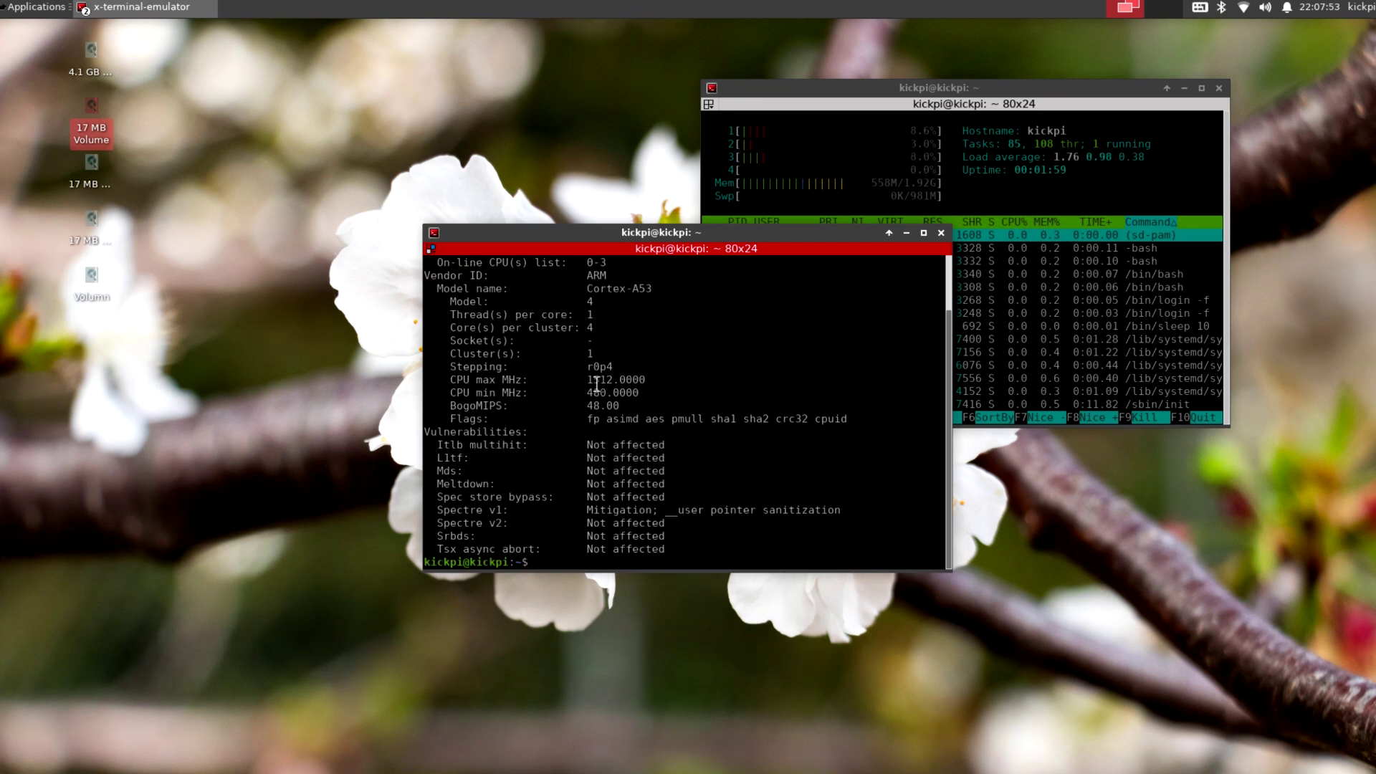
Highlight the 1512 MHz maximum and 480 MHz minimum CPU frequencies, then shift the lscpu window down-left.
drag(588, 380, 616, 392)
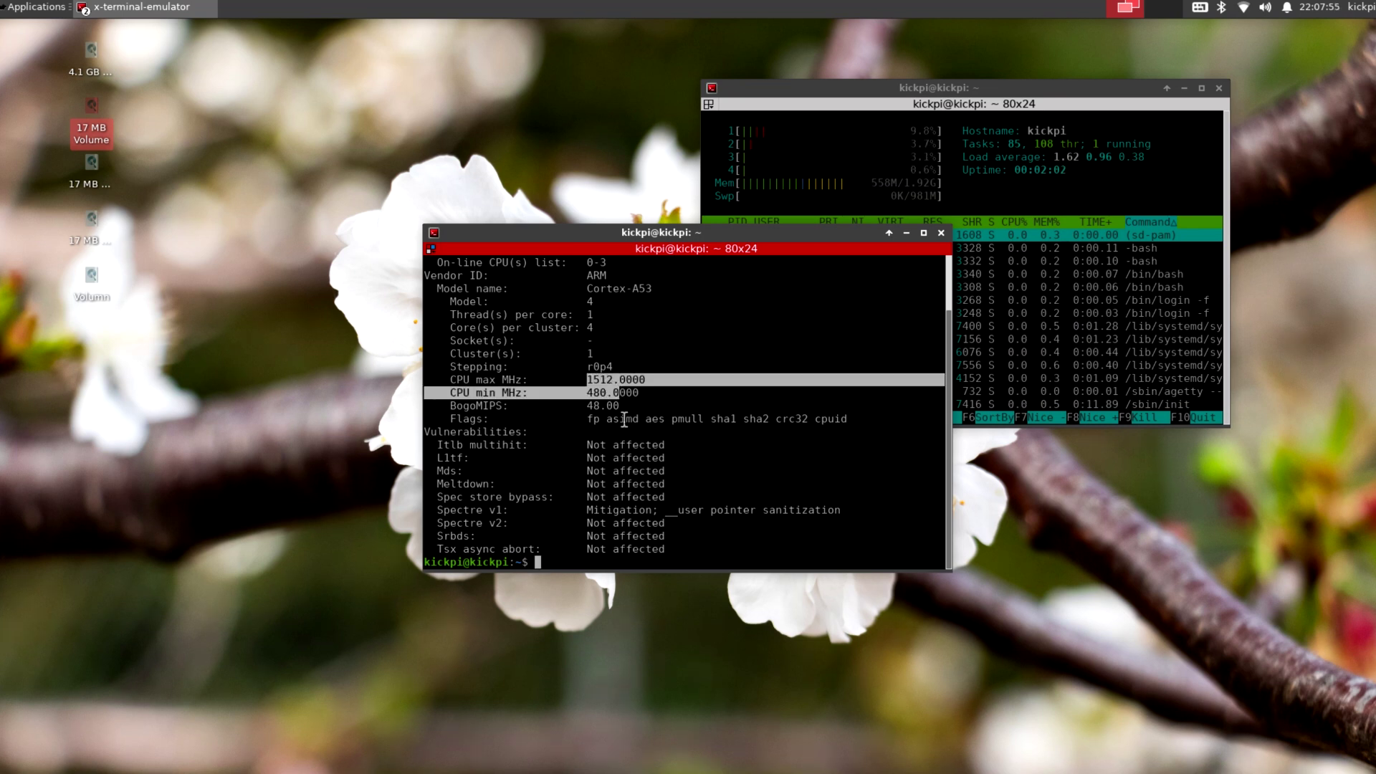
click(635, 386)
drag(647, 398, 688, 392)
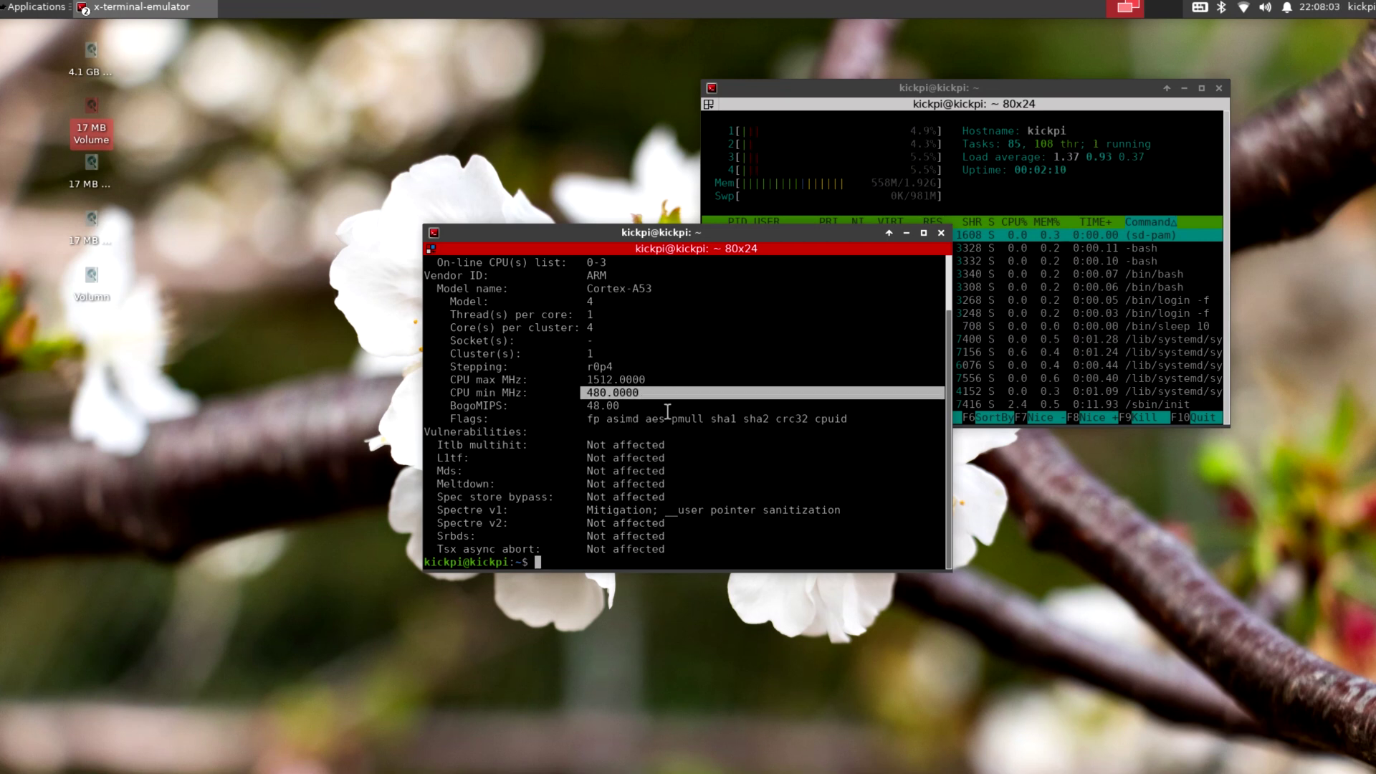
triple_click(615, 380)
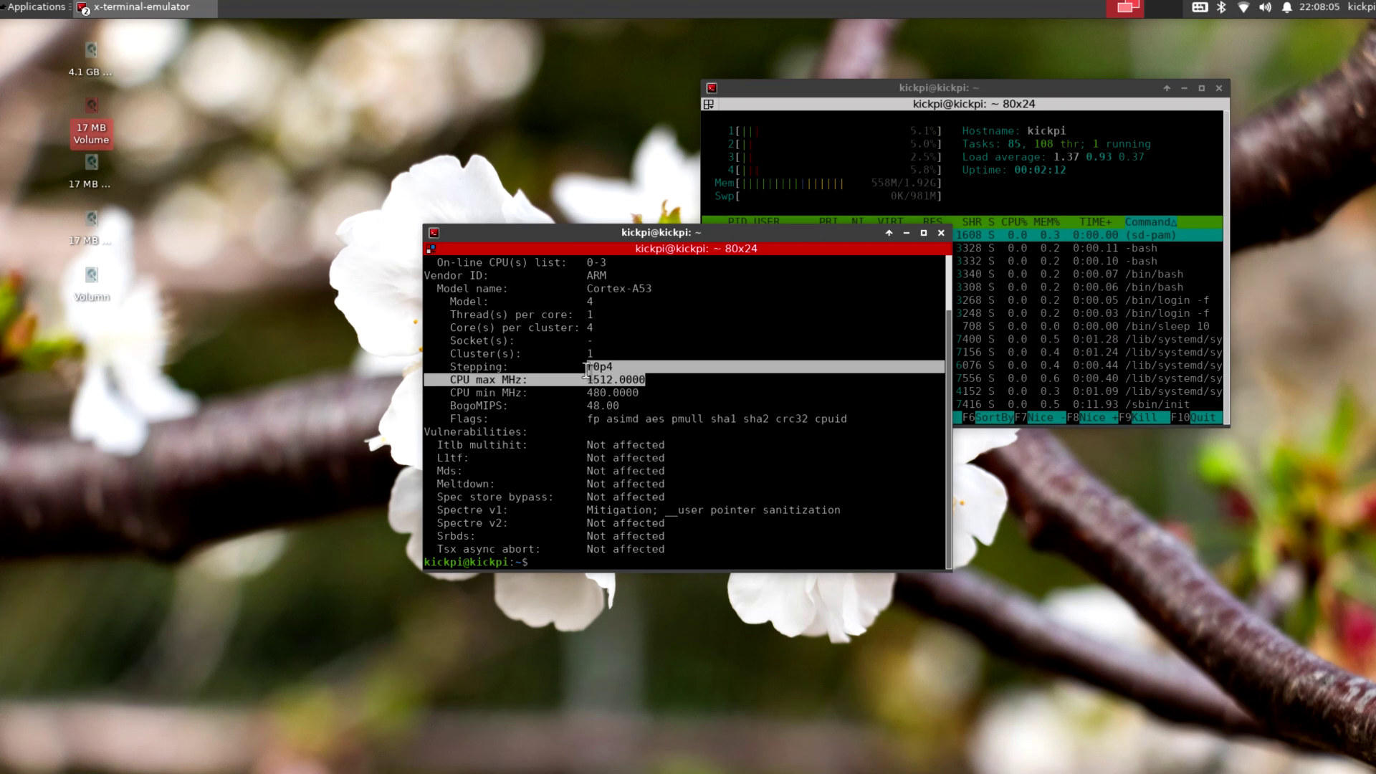
double_click(615, 380)
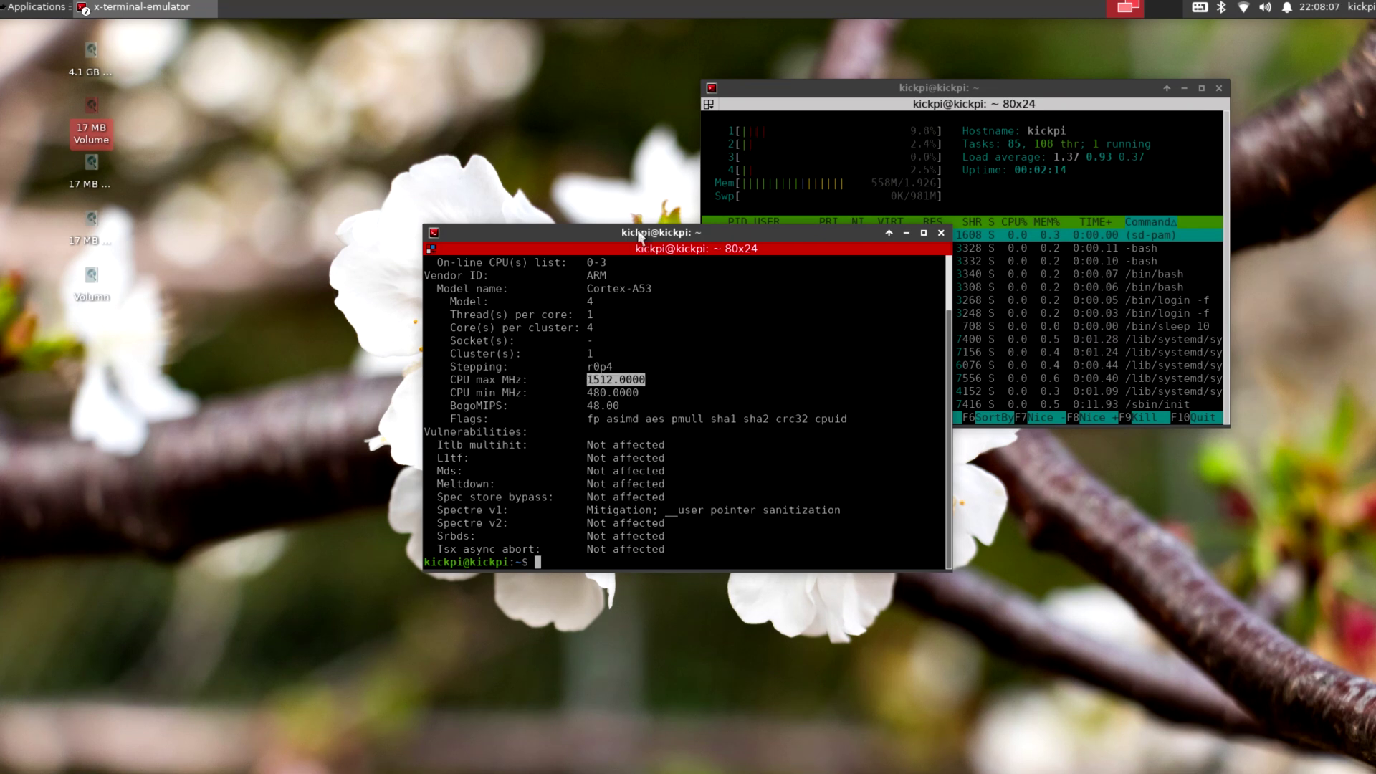
drag(640, 236, 387, 300)
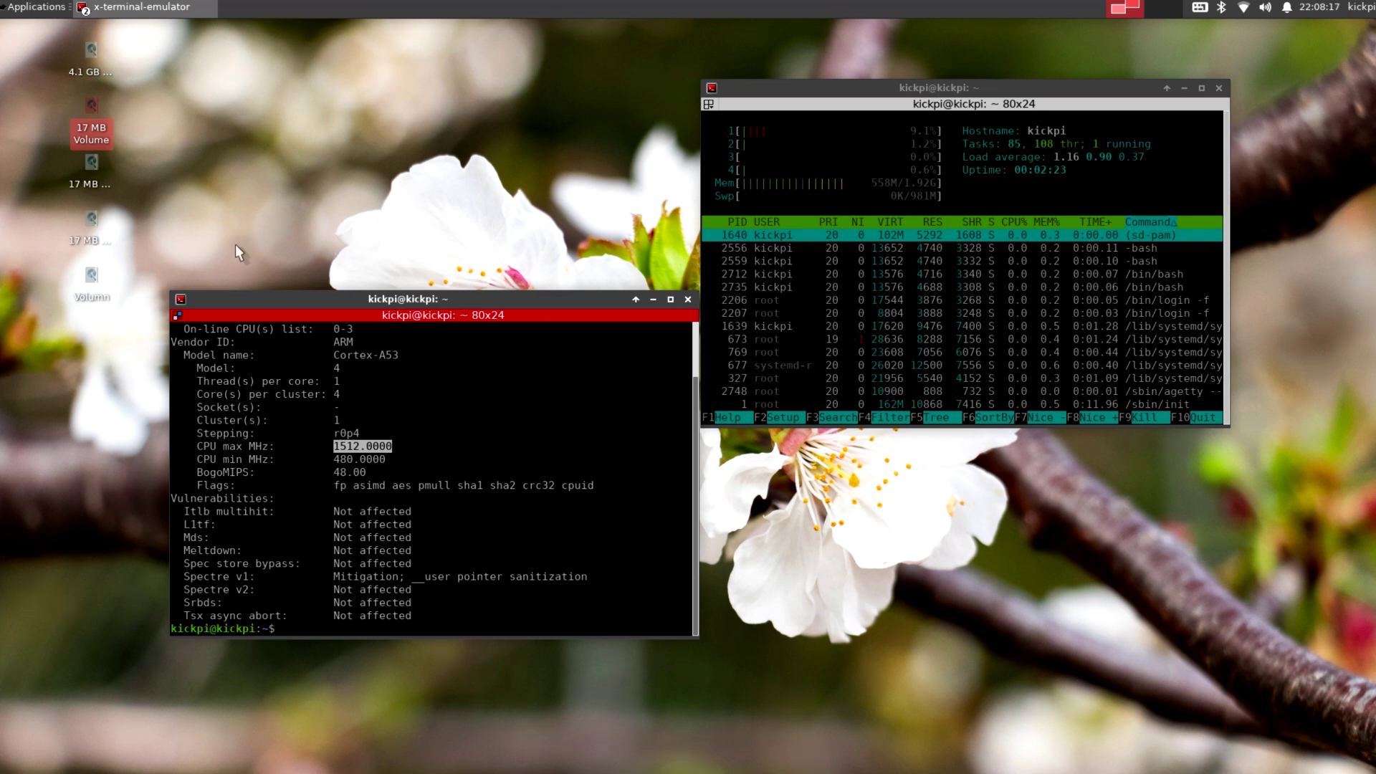
click(28, 9)
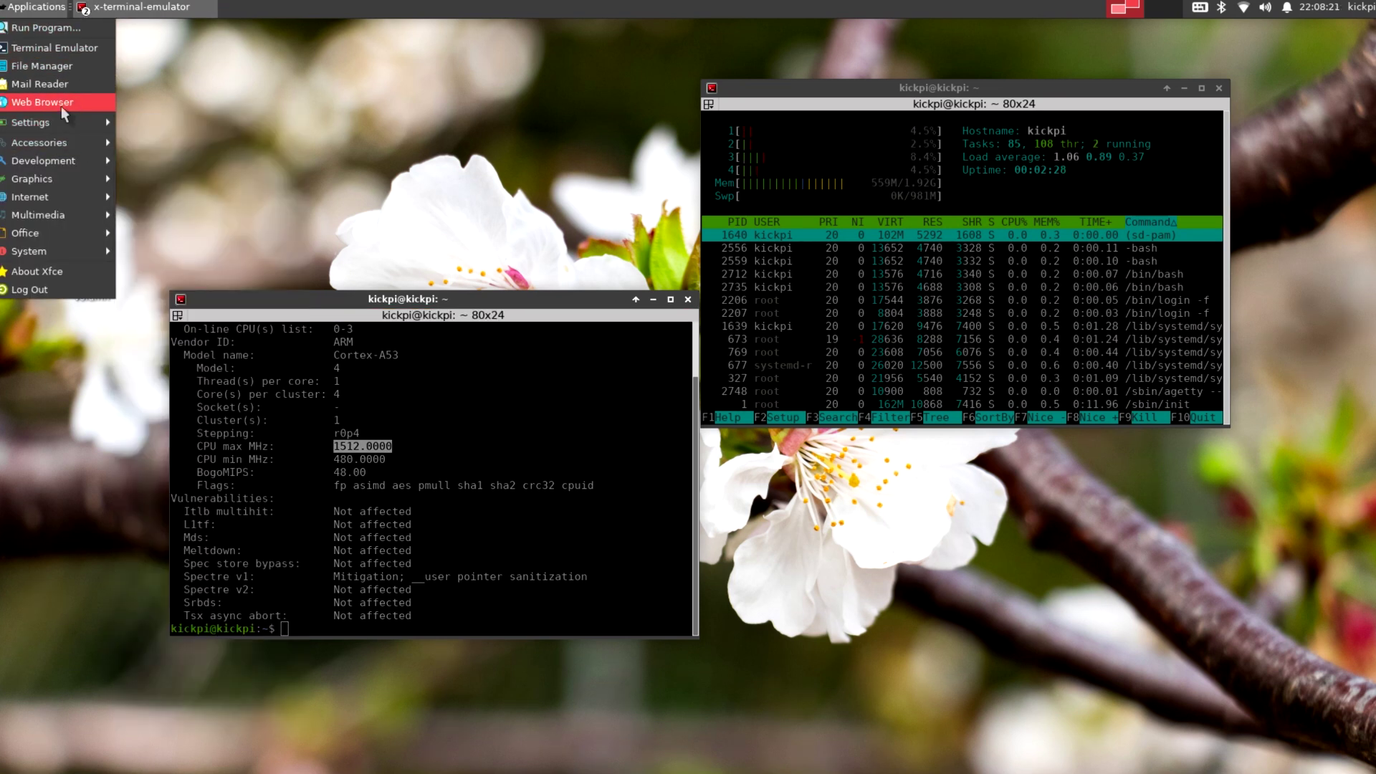
Launch the Chromium web browser and close the lscpu terminal.
click(61, 106)
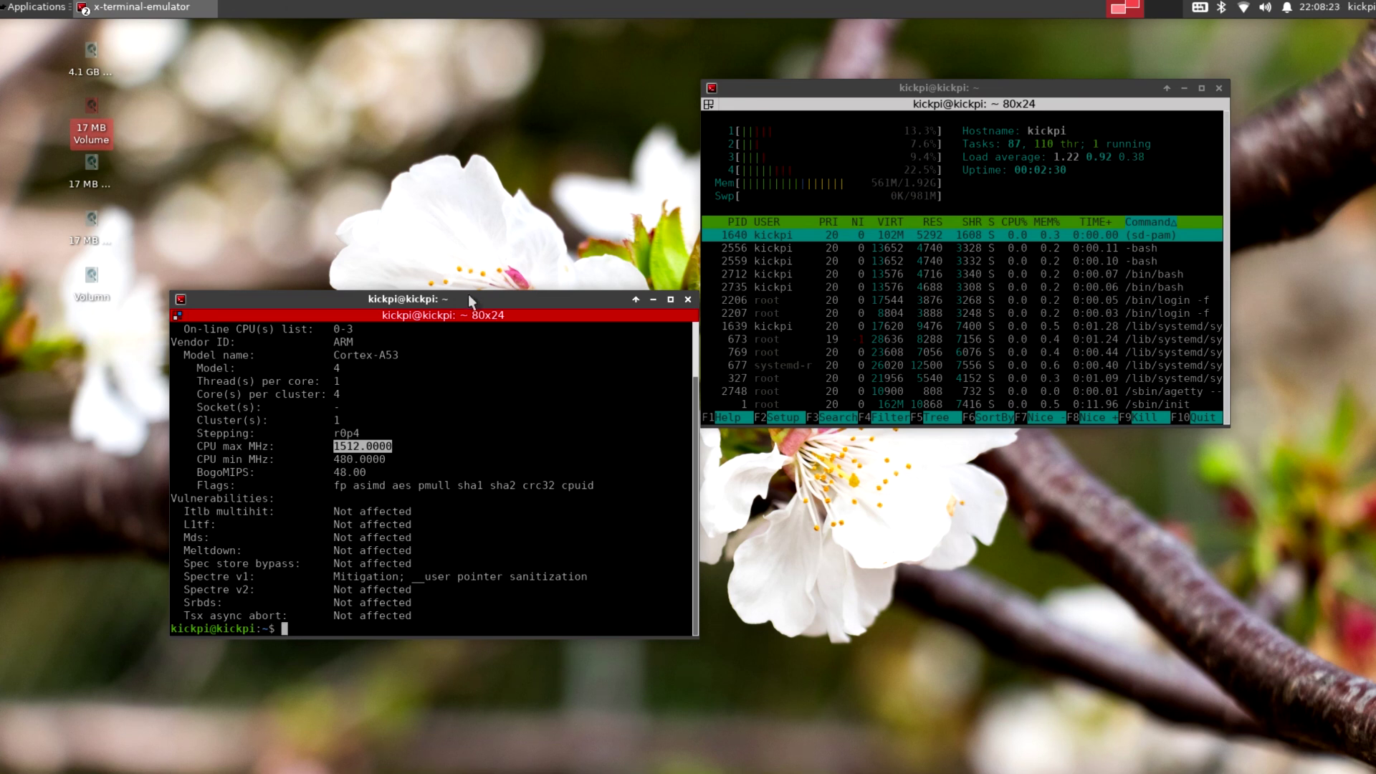
drag(466, 295, 994, 380)
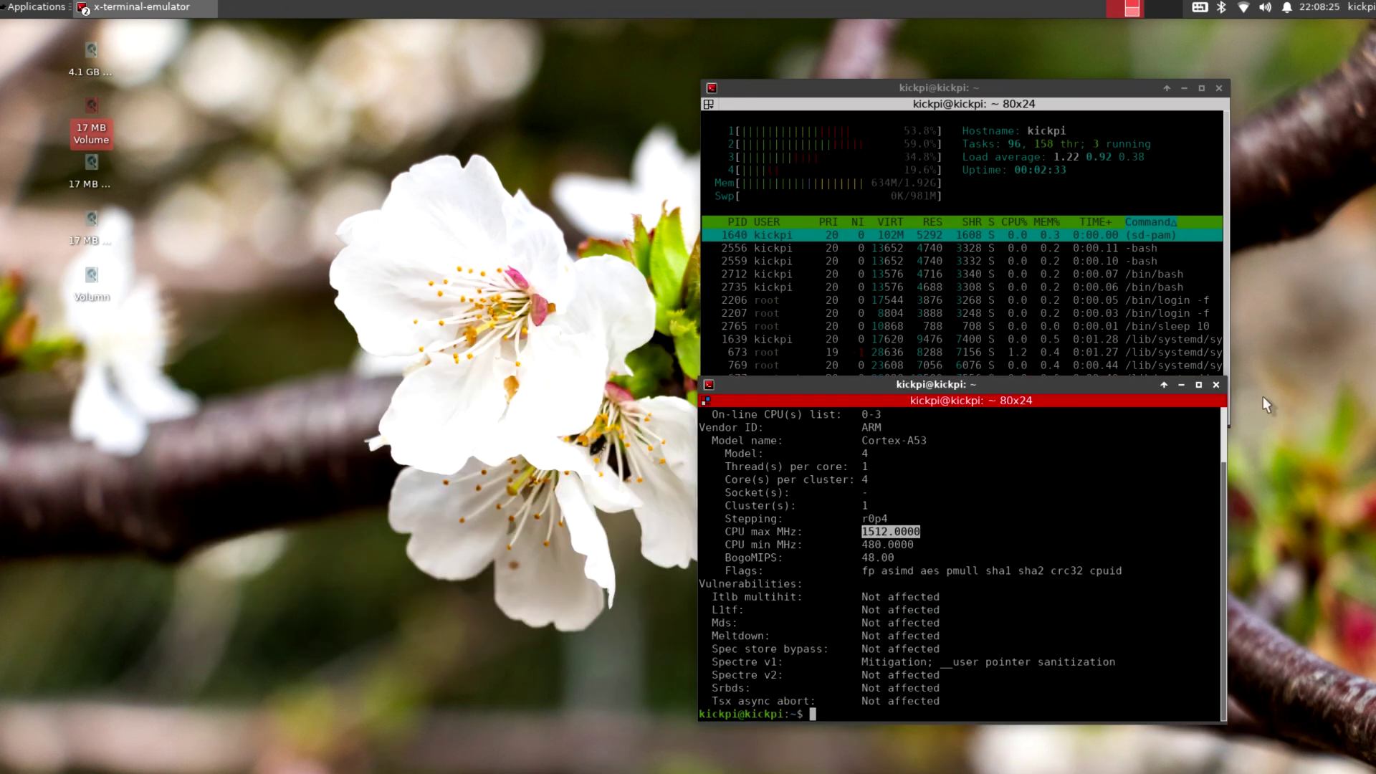
click(1218, 382)
Move htop to the top-right and raise the Chromium window showing the King William YouTube channel.
drag(1037, 86, 1136, 38)
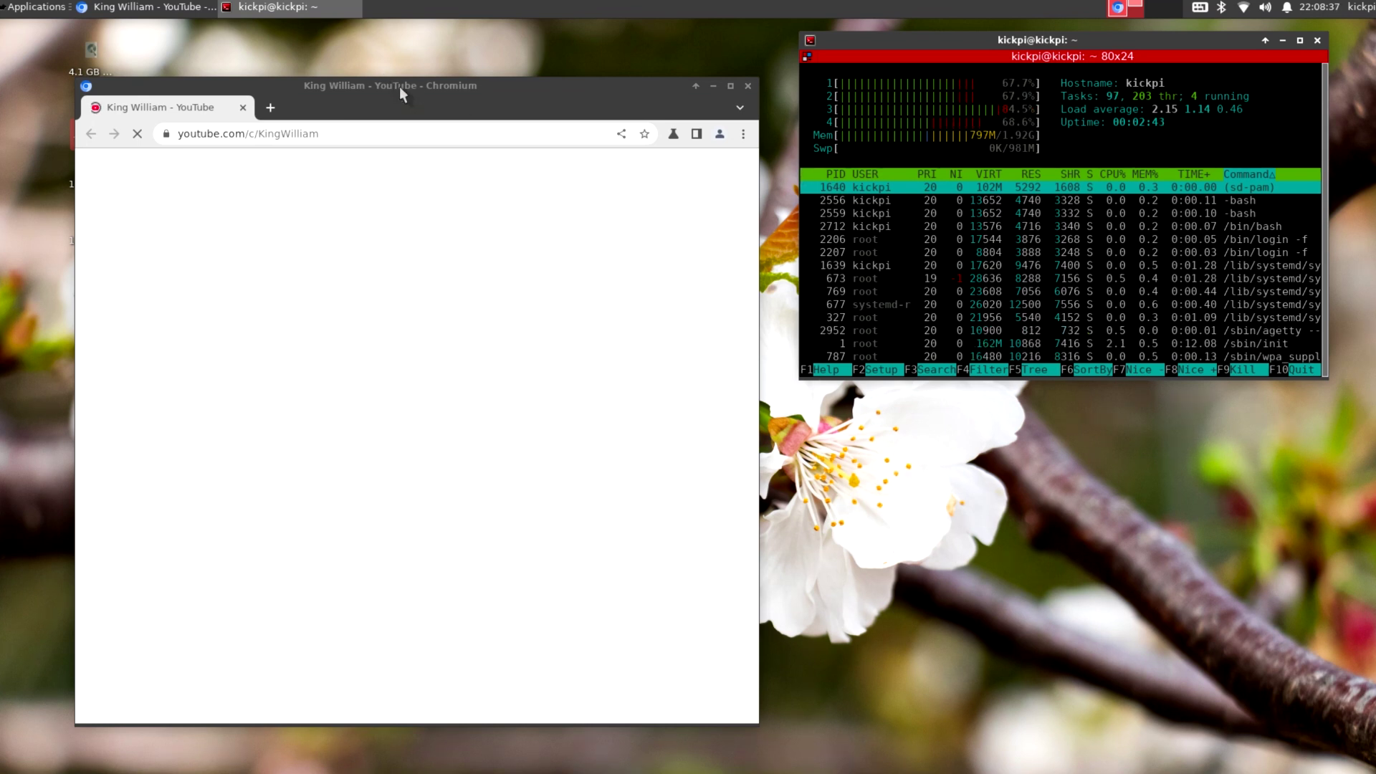
drag(398, 86, 420, 45)
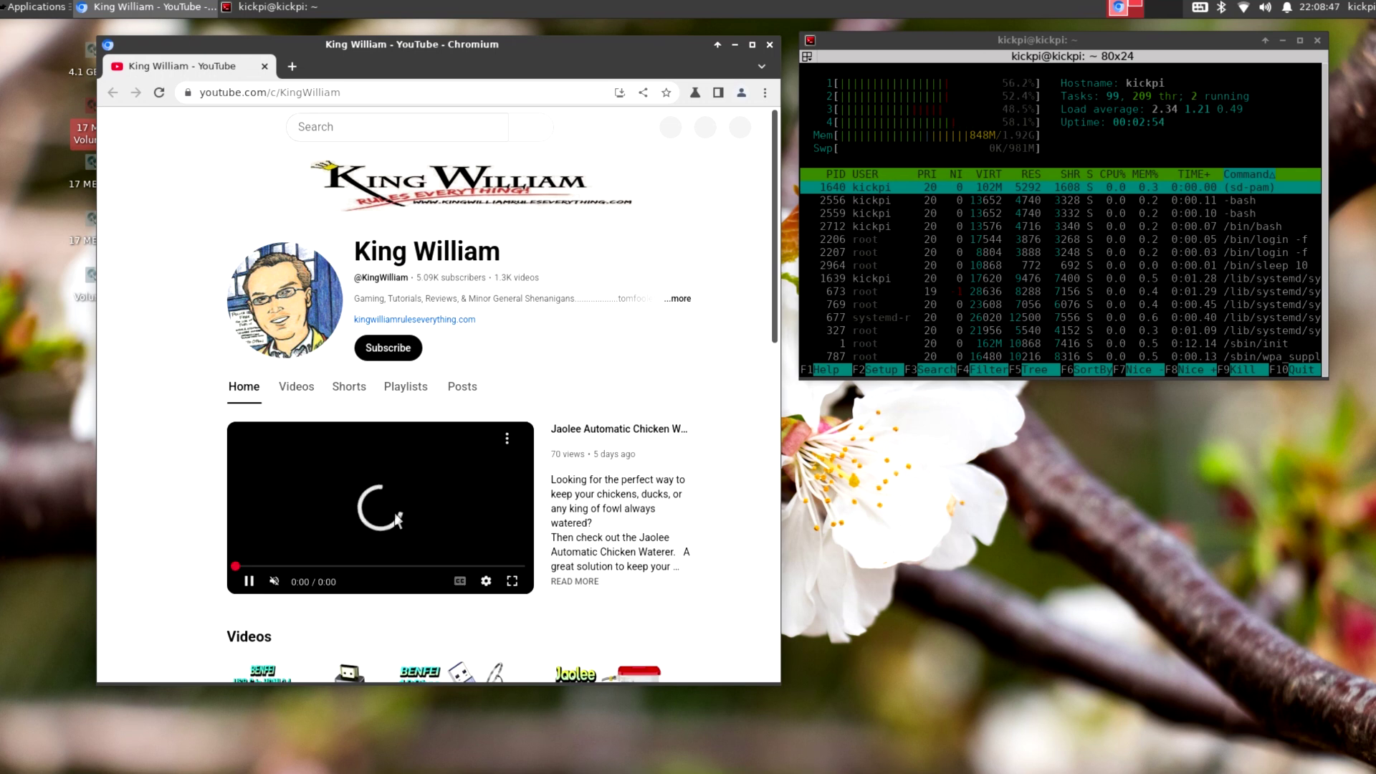
scroll(382, 479, down, 10)
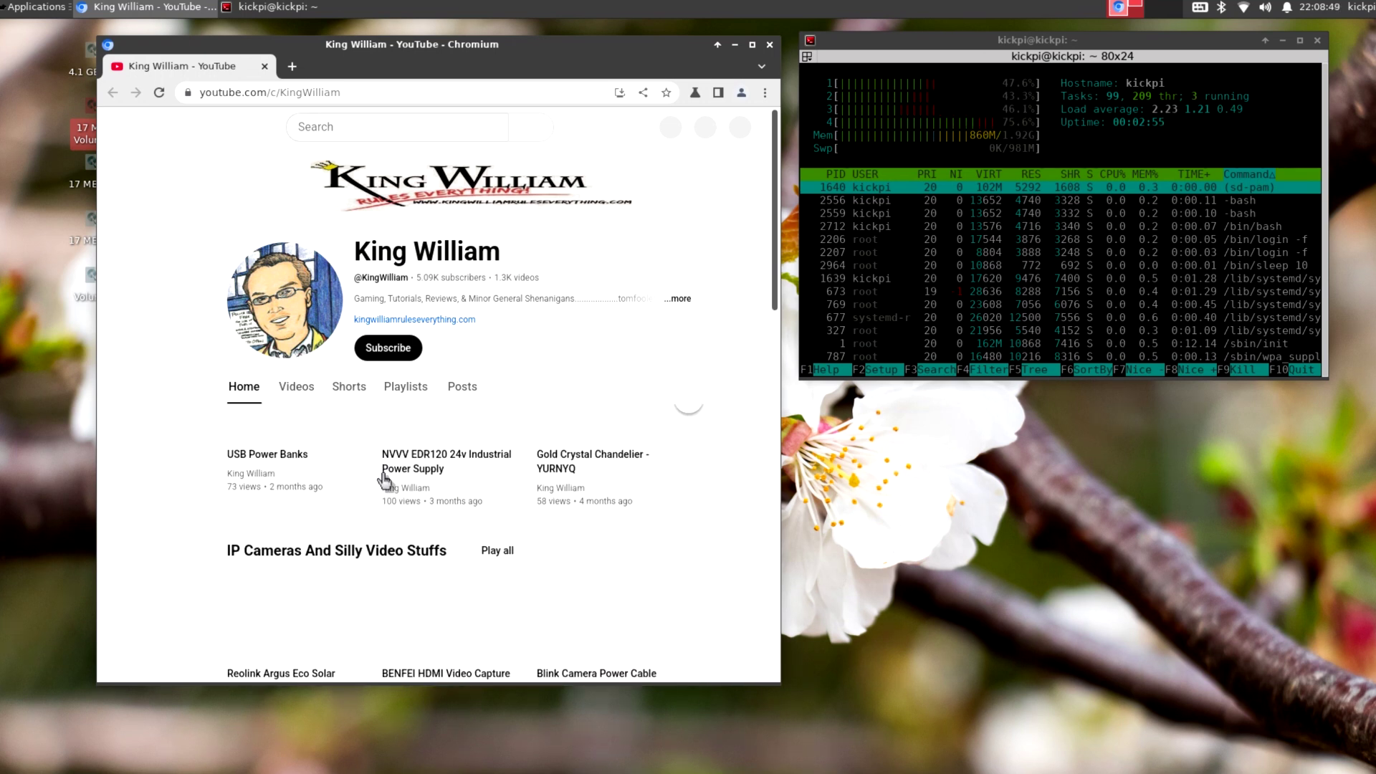
scroll(385, 478, up, 10)
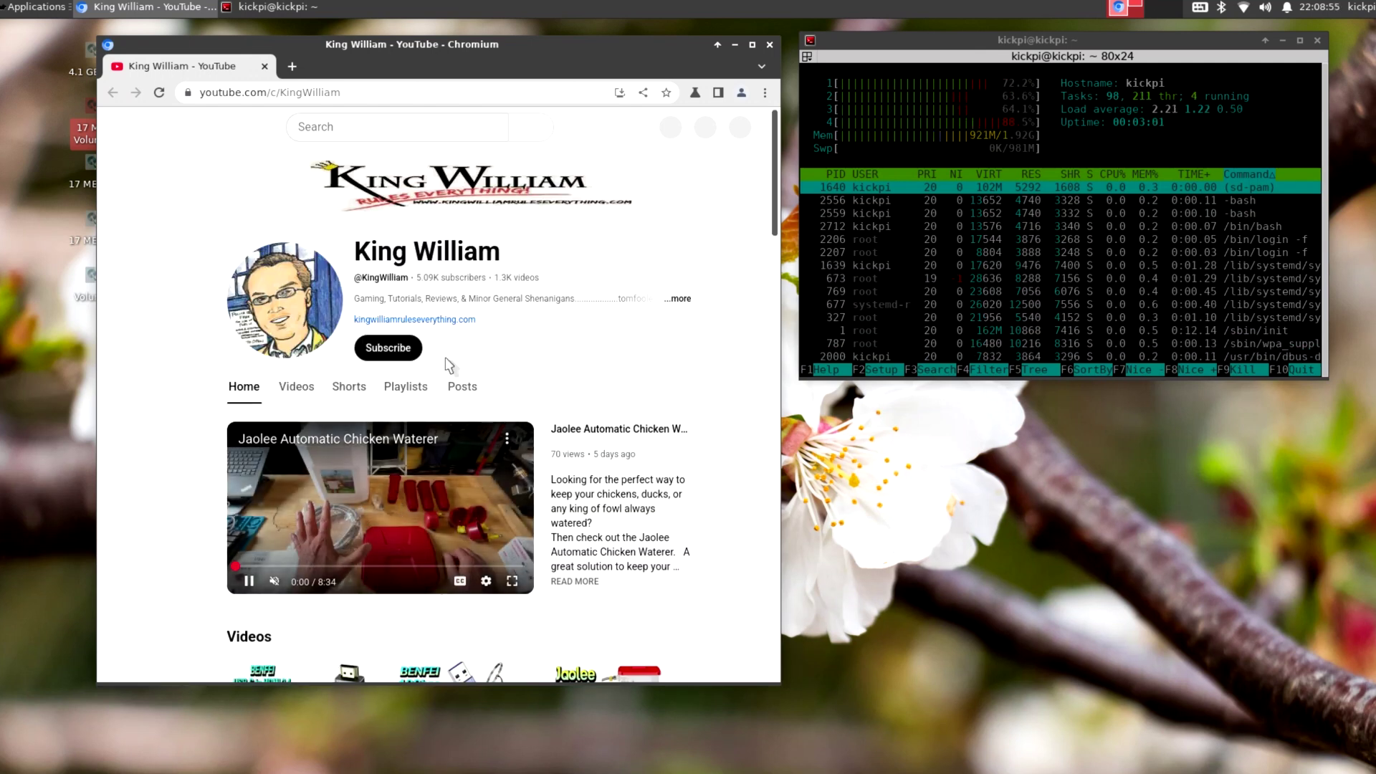
click(360, 92)
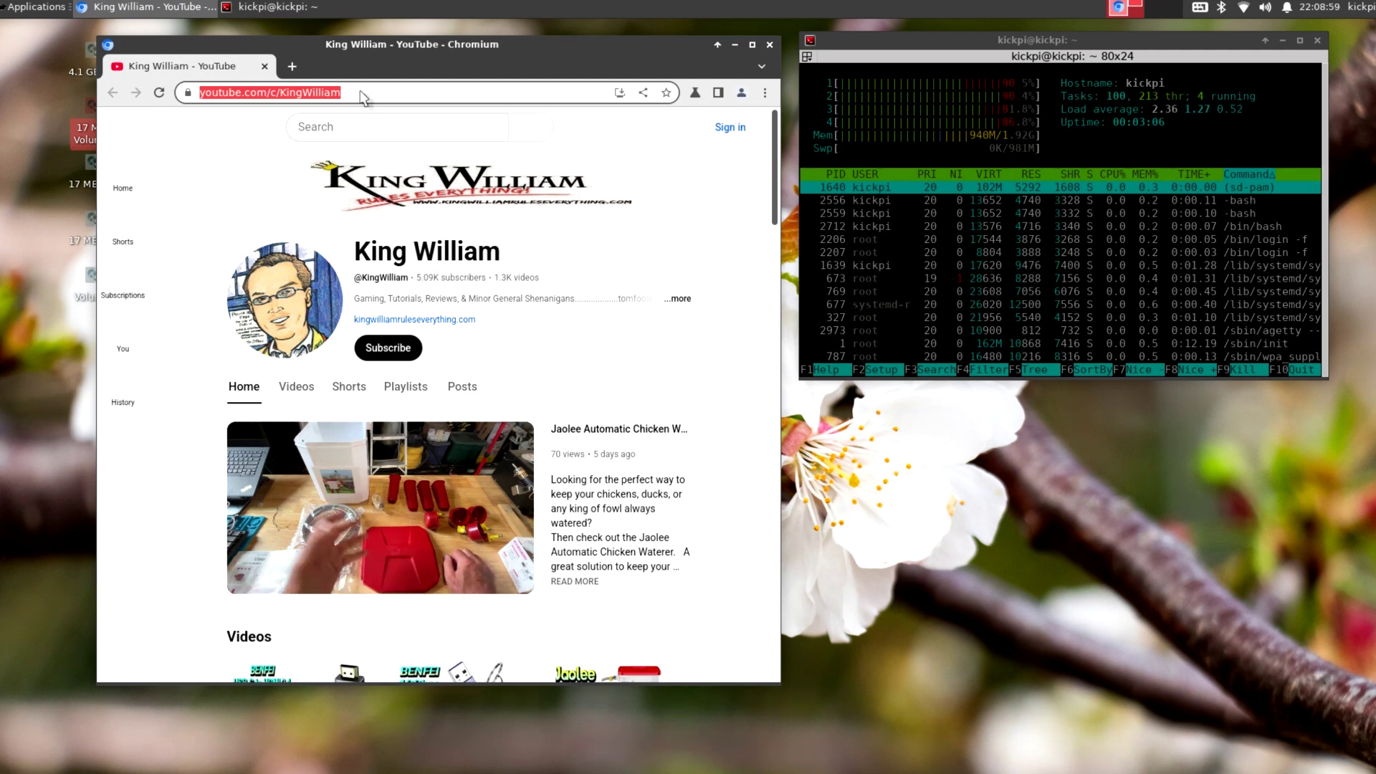
text(www.bin.com)
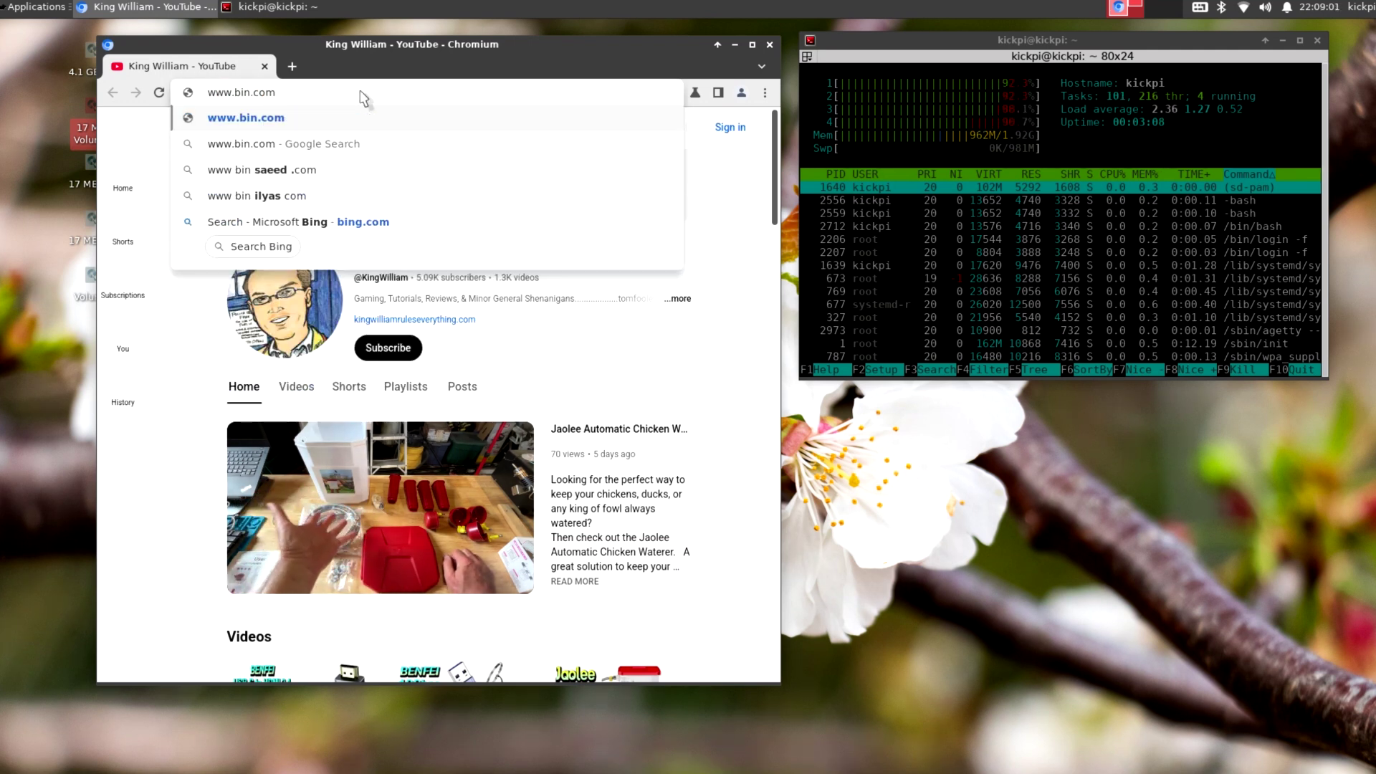
key(Return)
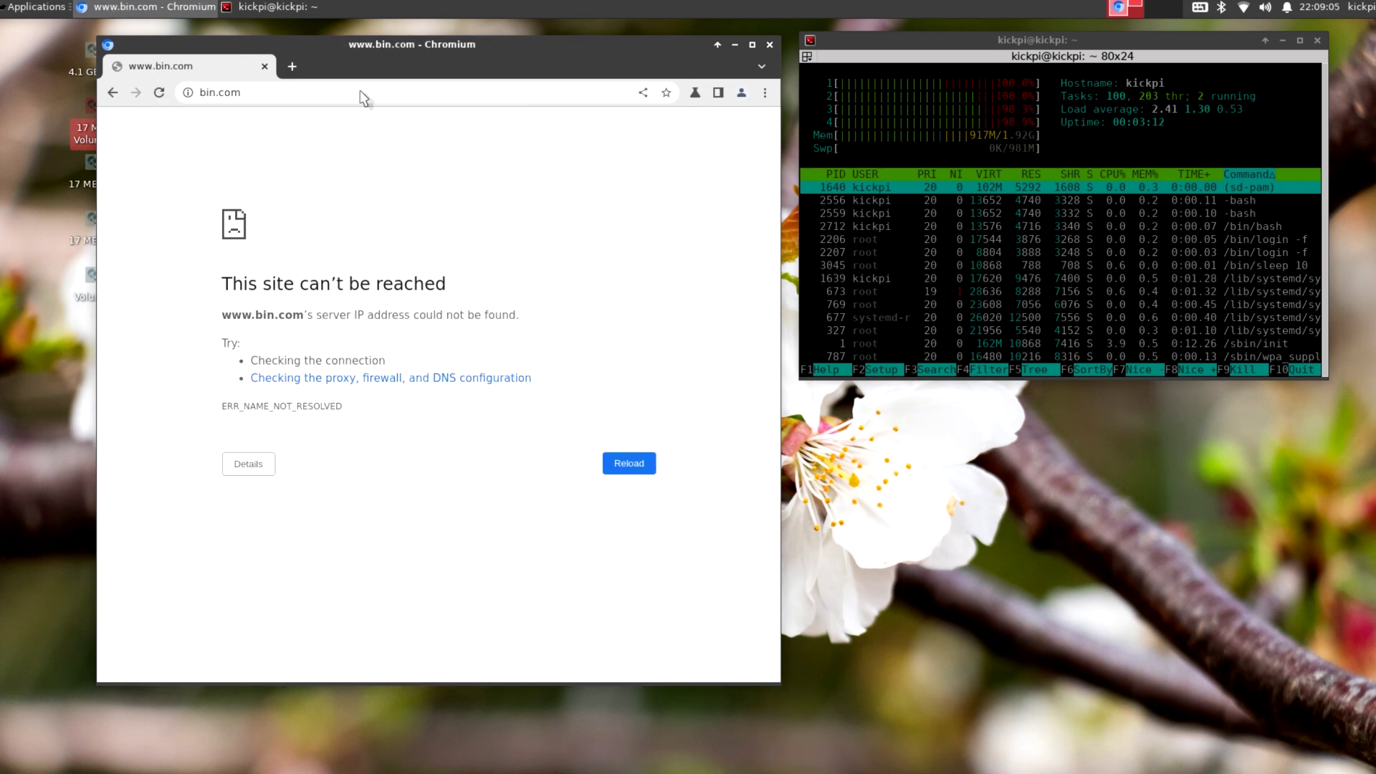
click(256, 96)
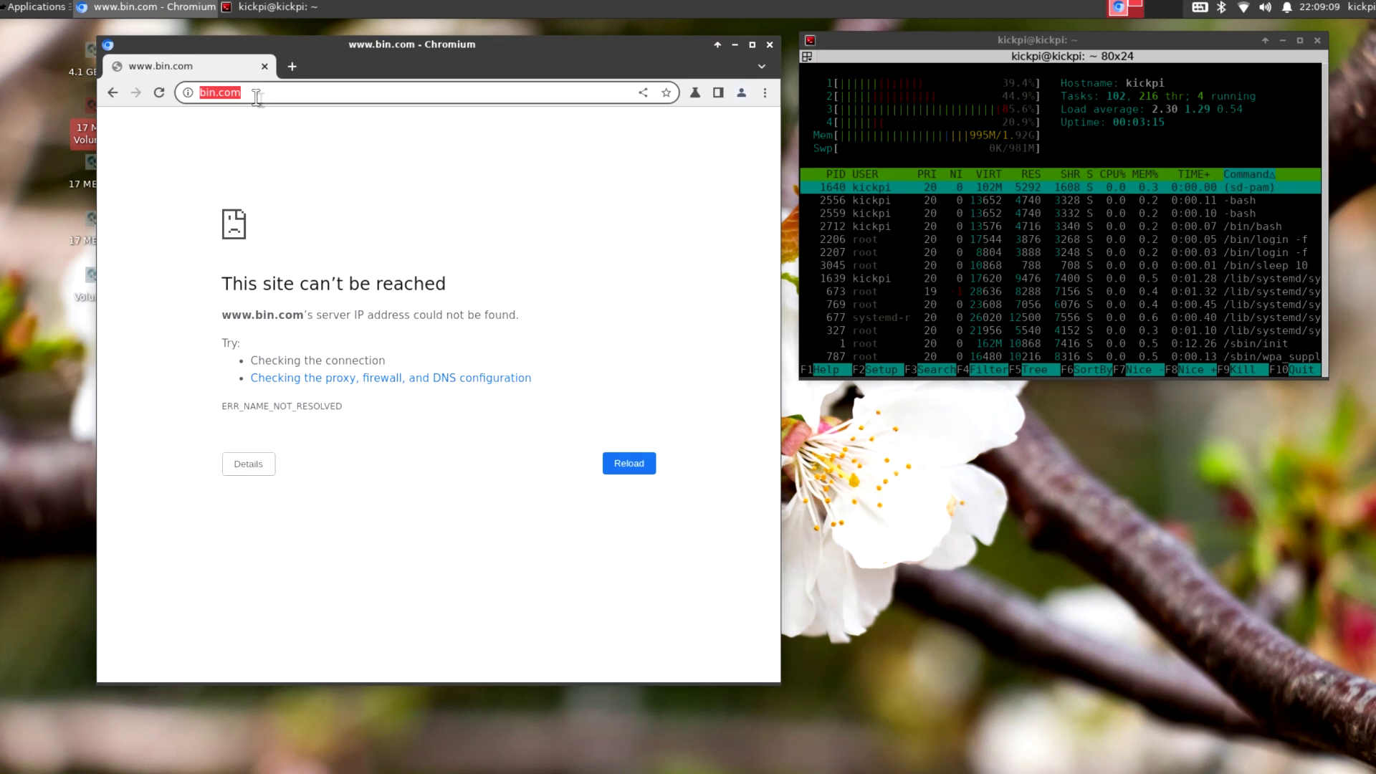
text(www.bin.)
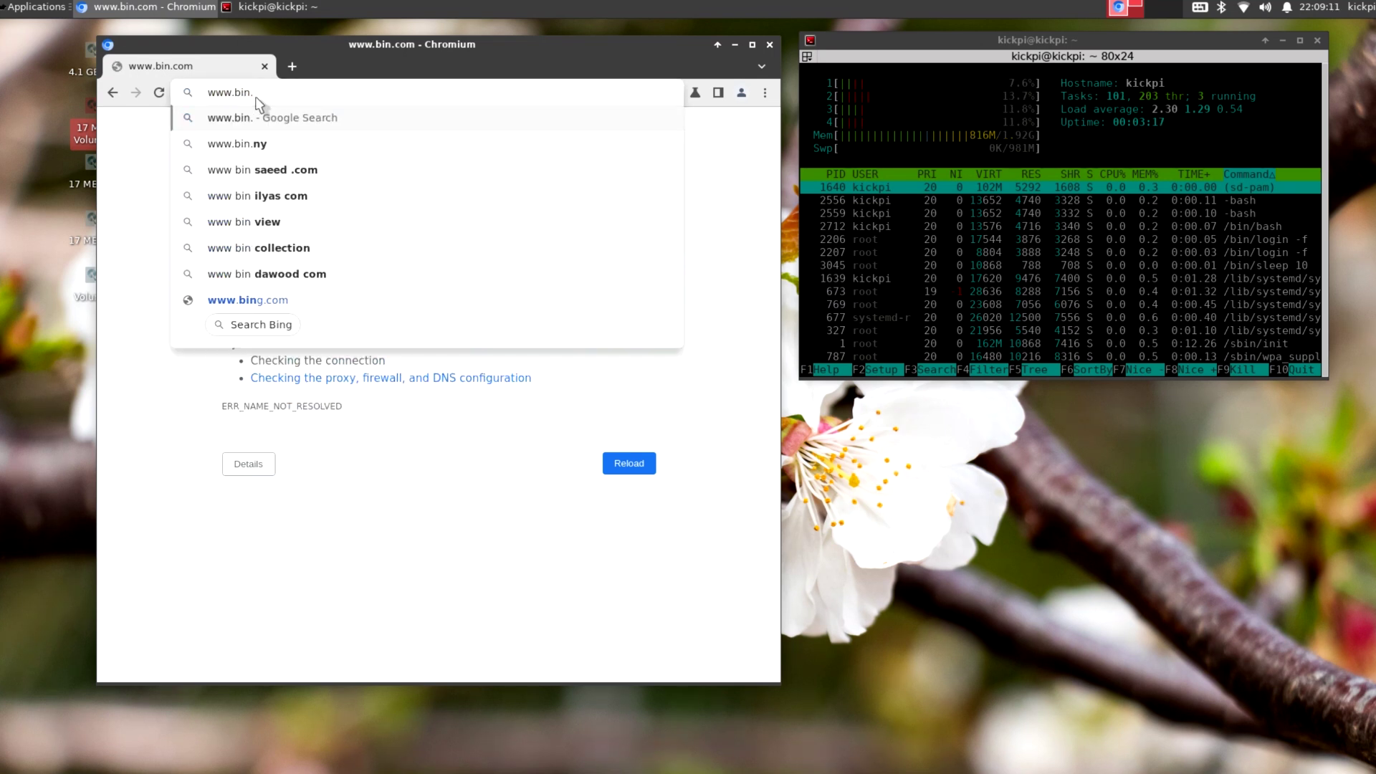
key(BackSpace)
text(g.com)
key(Return)
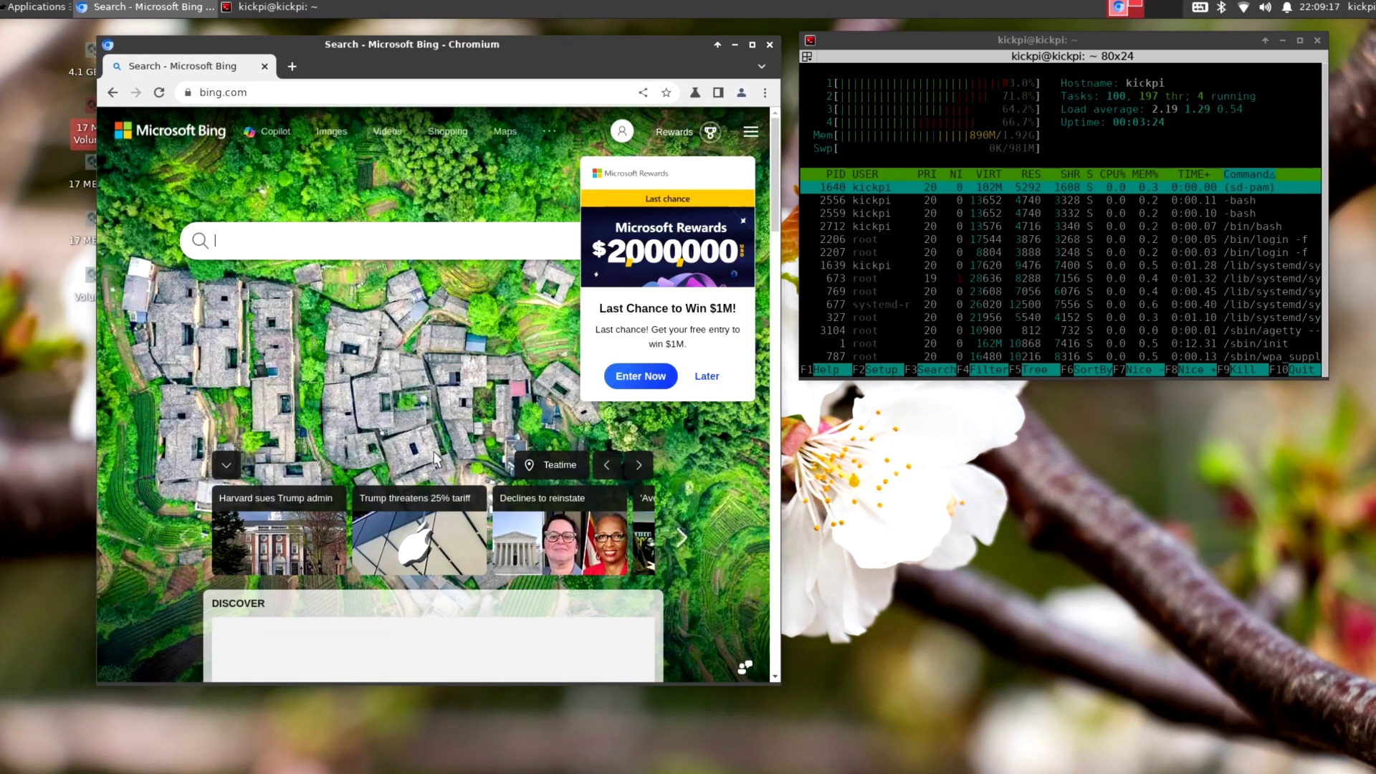
Open Bing results for the Apple tariff and Delta flight stowaway news stories.
drag(414, 525, 311, 552)
click(387, 534)
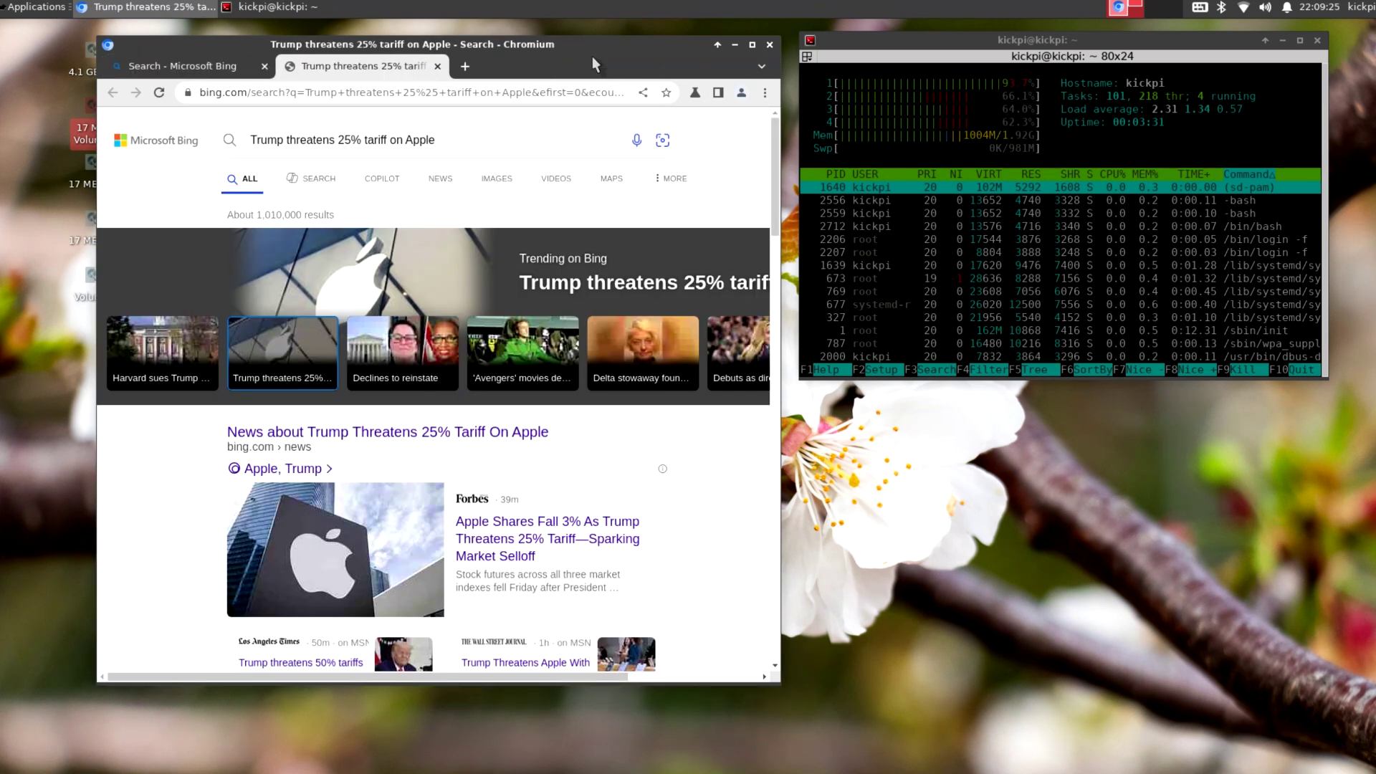
click(608, 367)
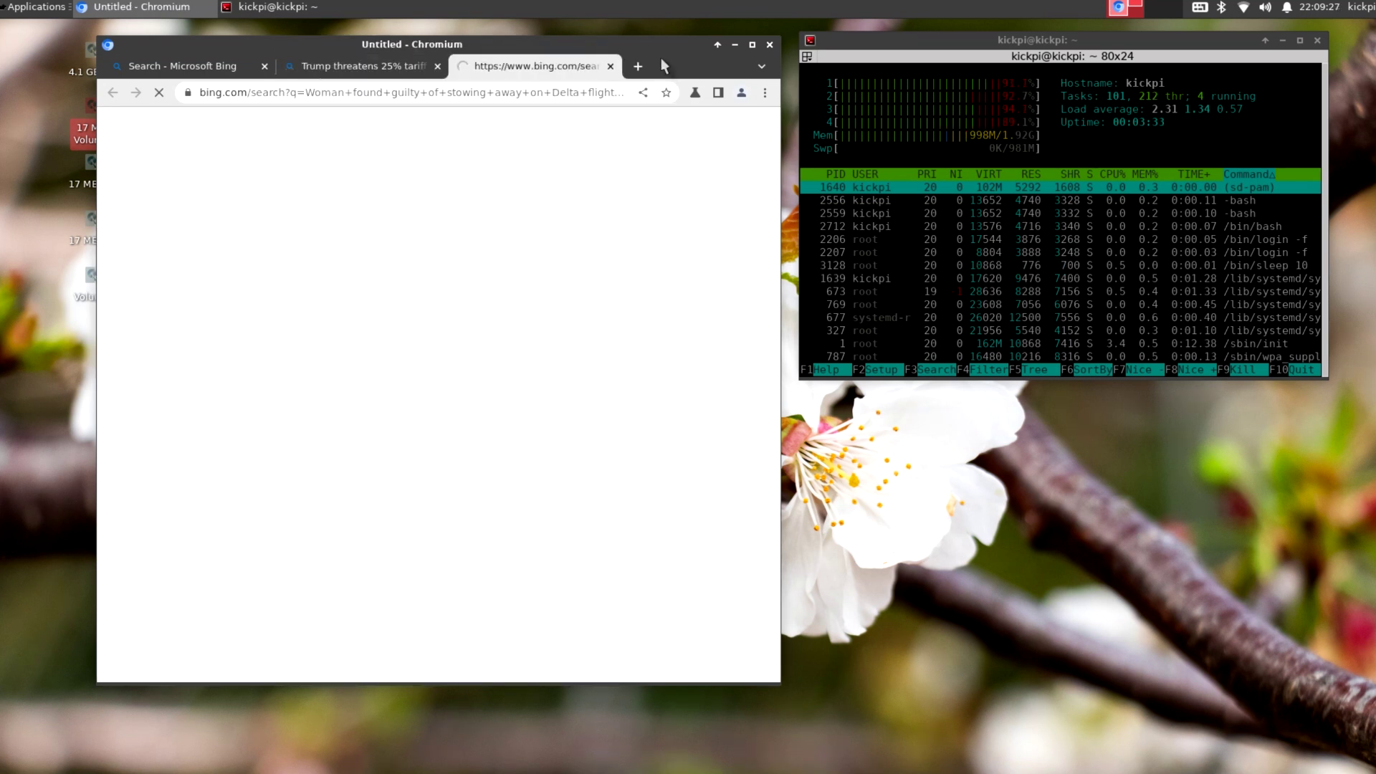
drag(663, 50, 649, 53)
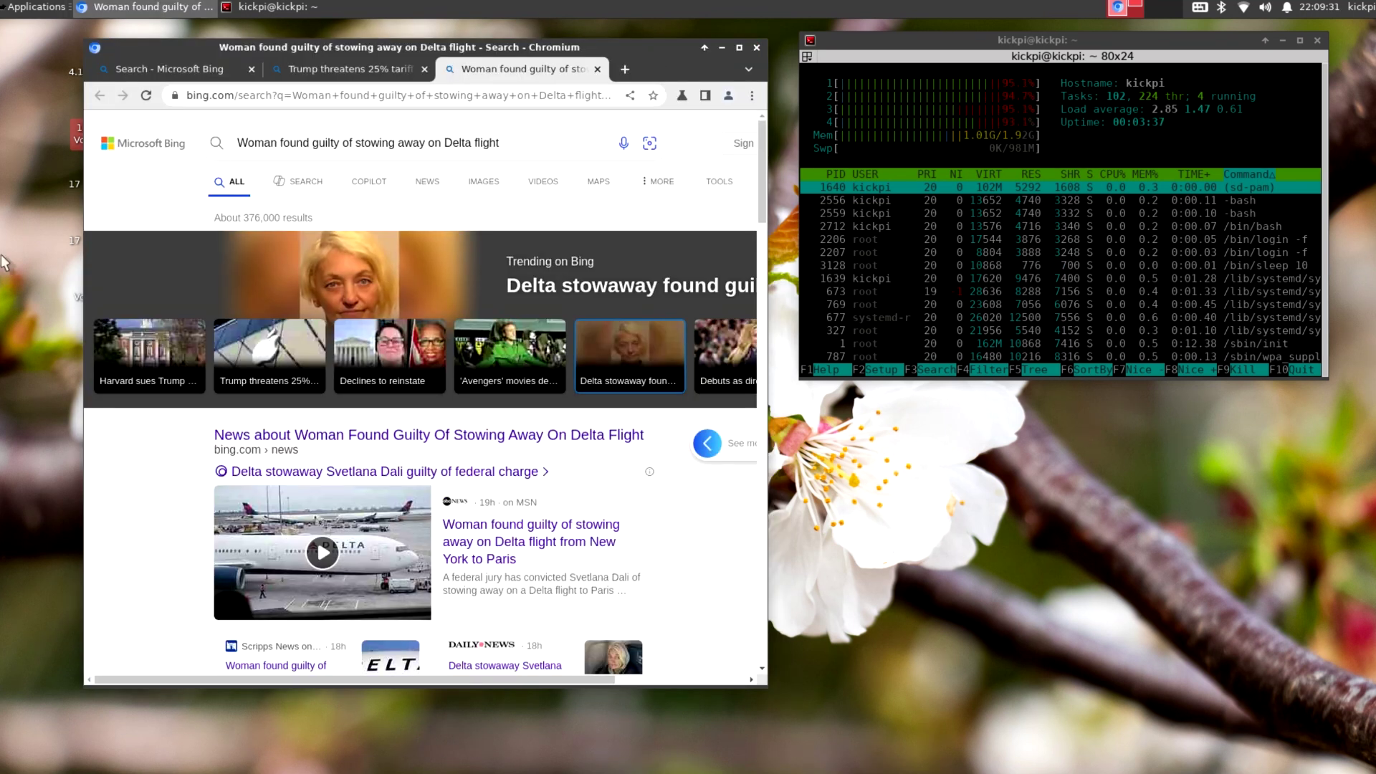
click(28, 7)
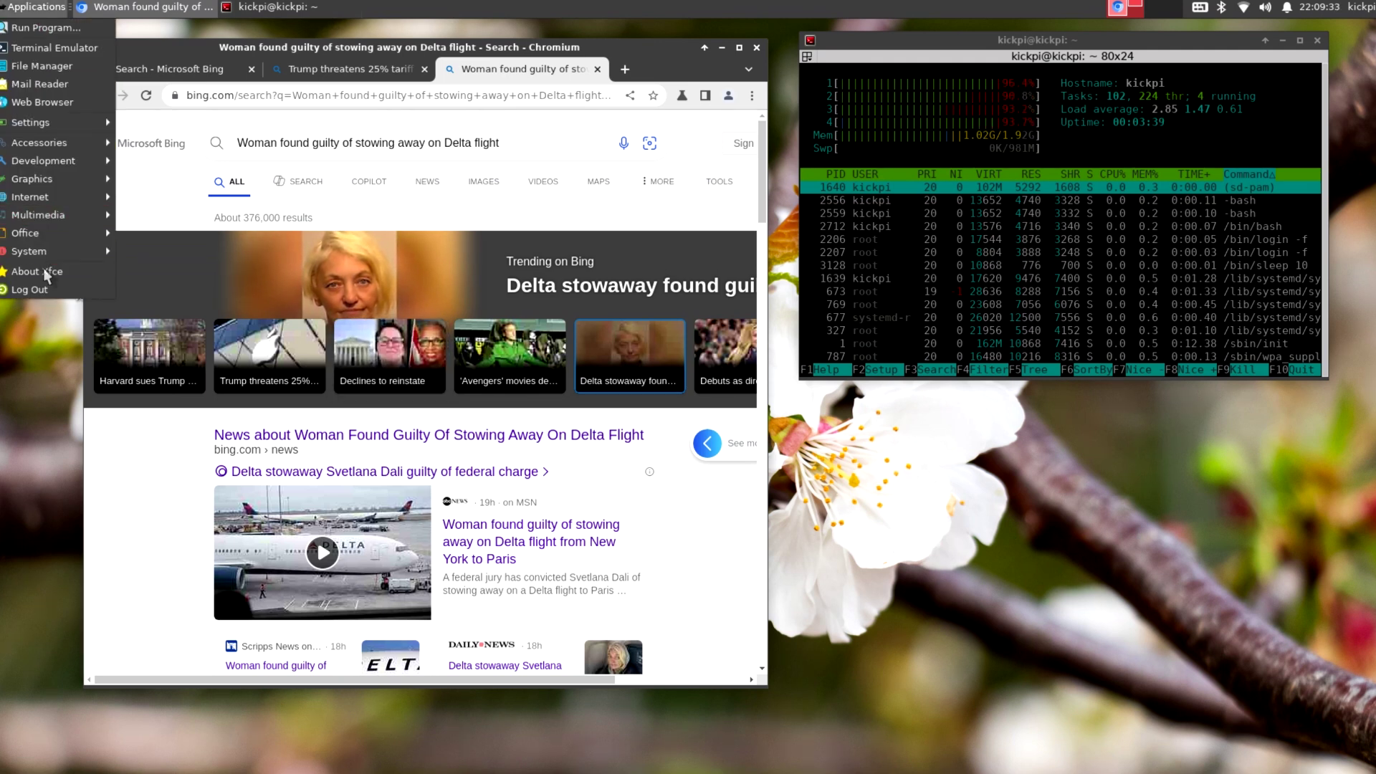
Launch VLC media player from Multimedia and place it below the htop terminal.
mouse_move(82, 215)
click(172, 233)
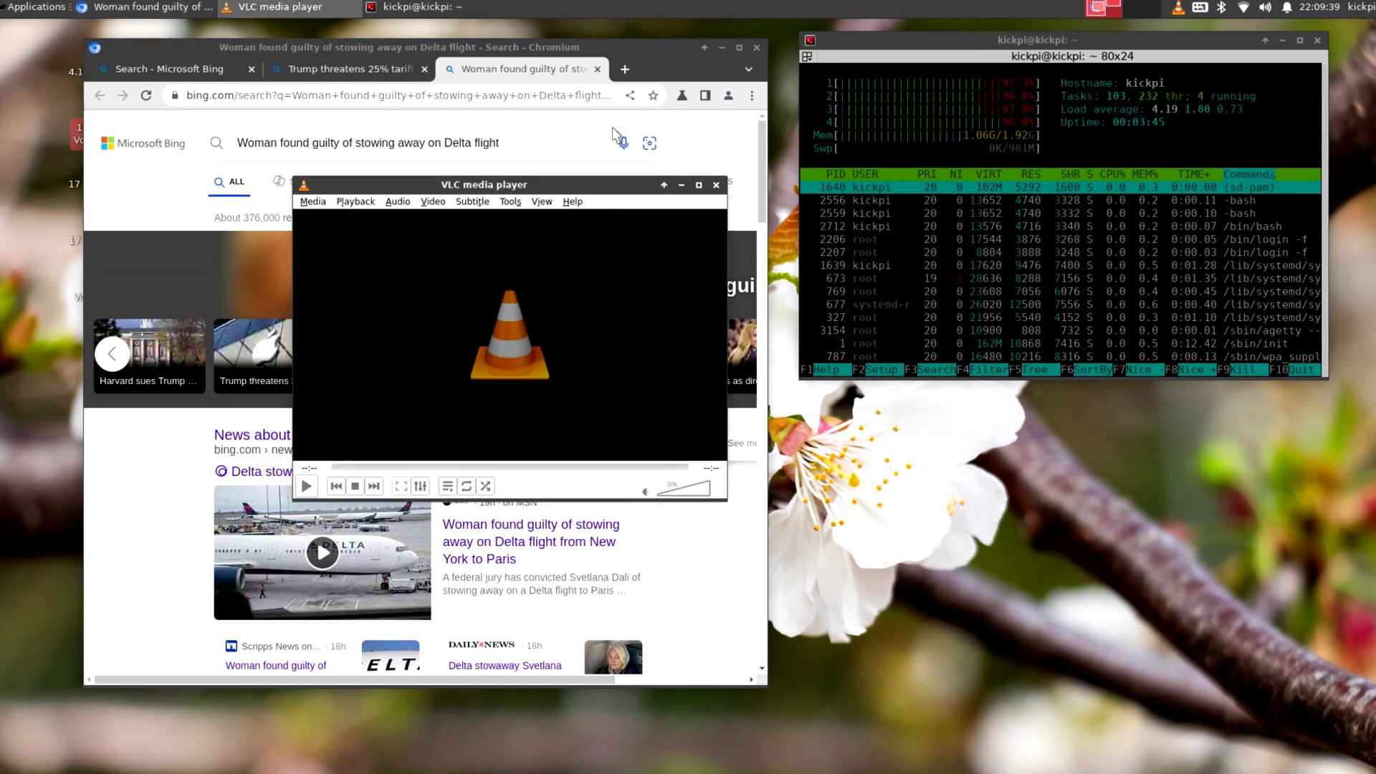
drag(595, 192, 1090, 415)
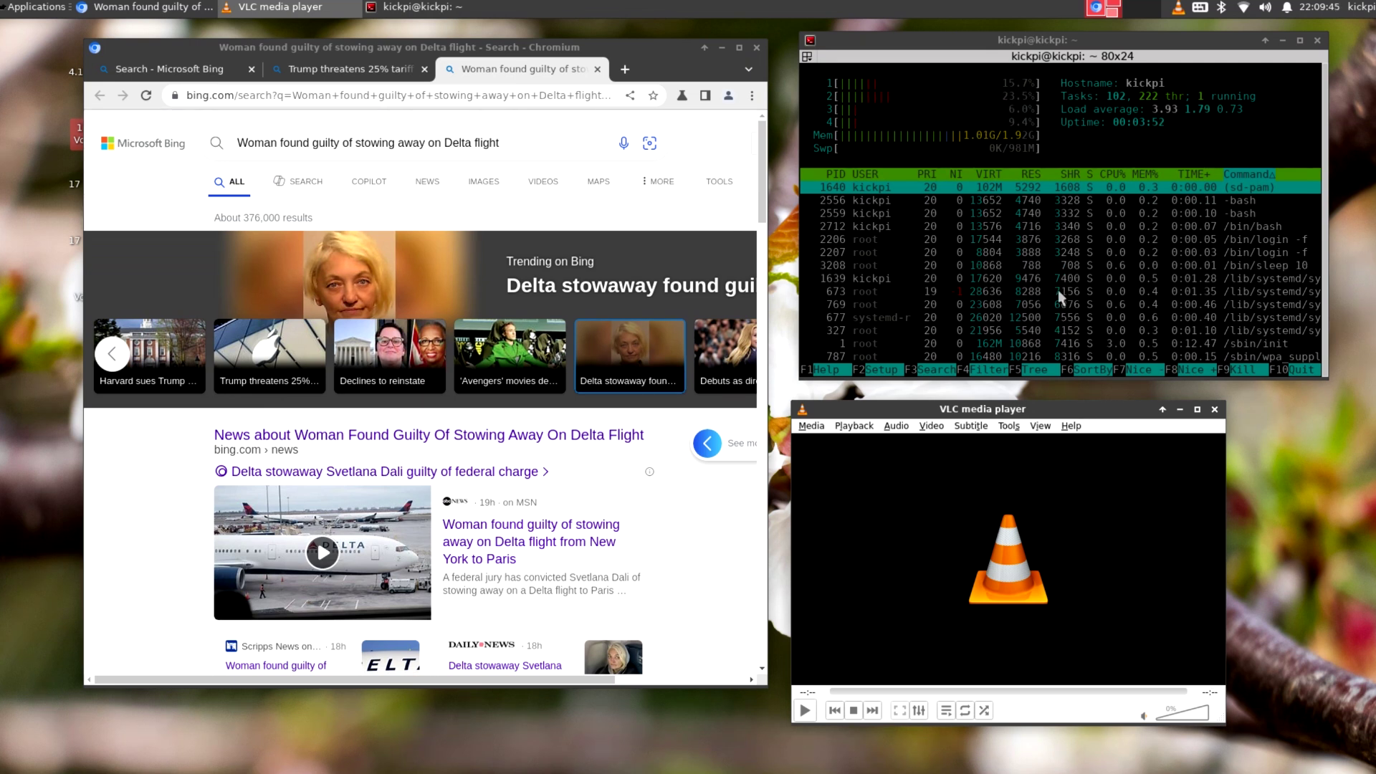
Browse the Applications menu without launching anything, then move VLC up-left behind Chromium.
click(32, 8)
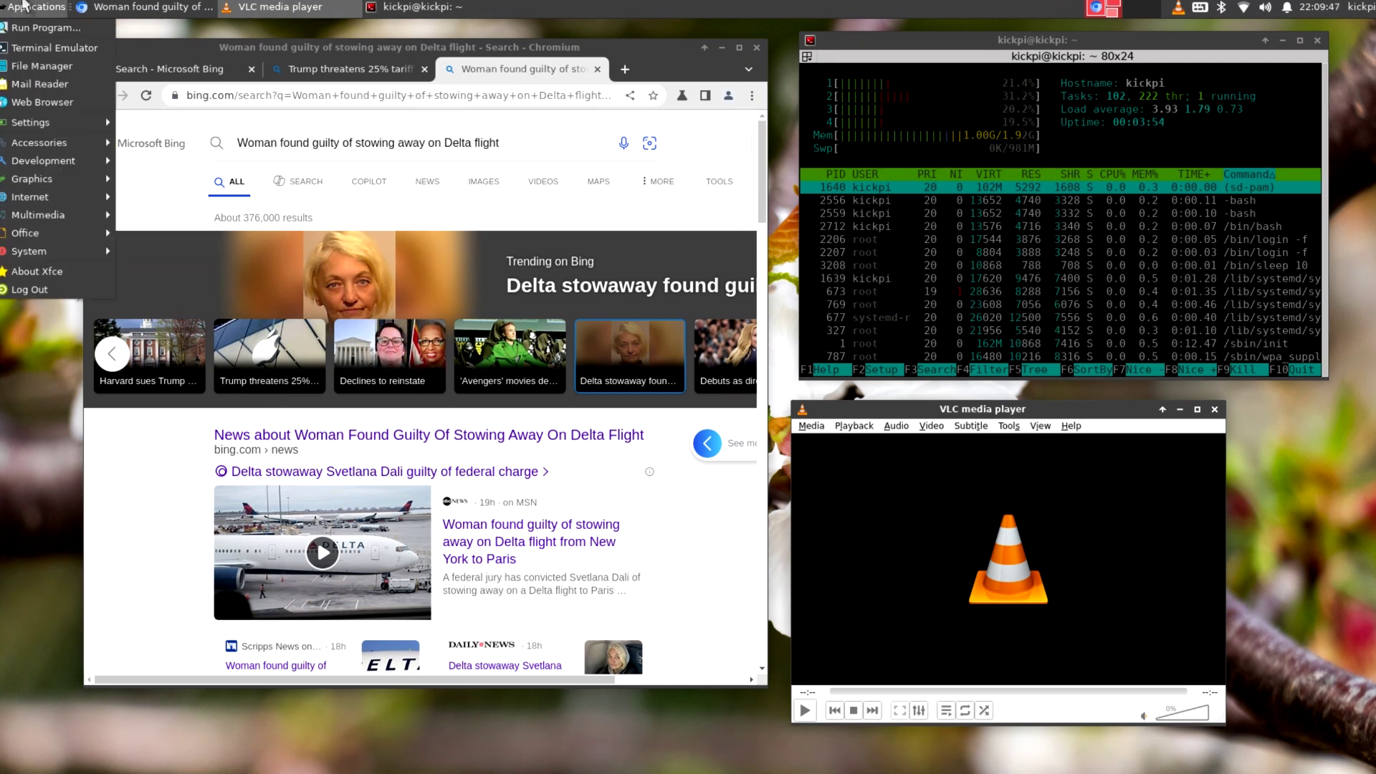
mouse_move(71, 248)
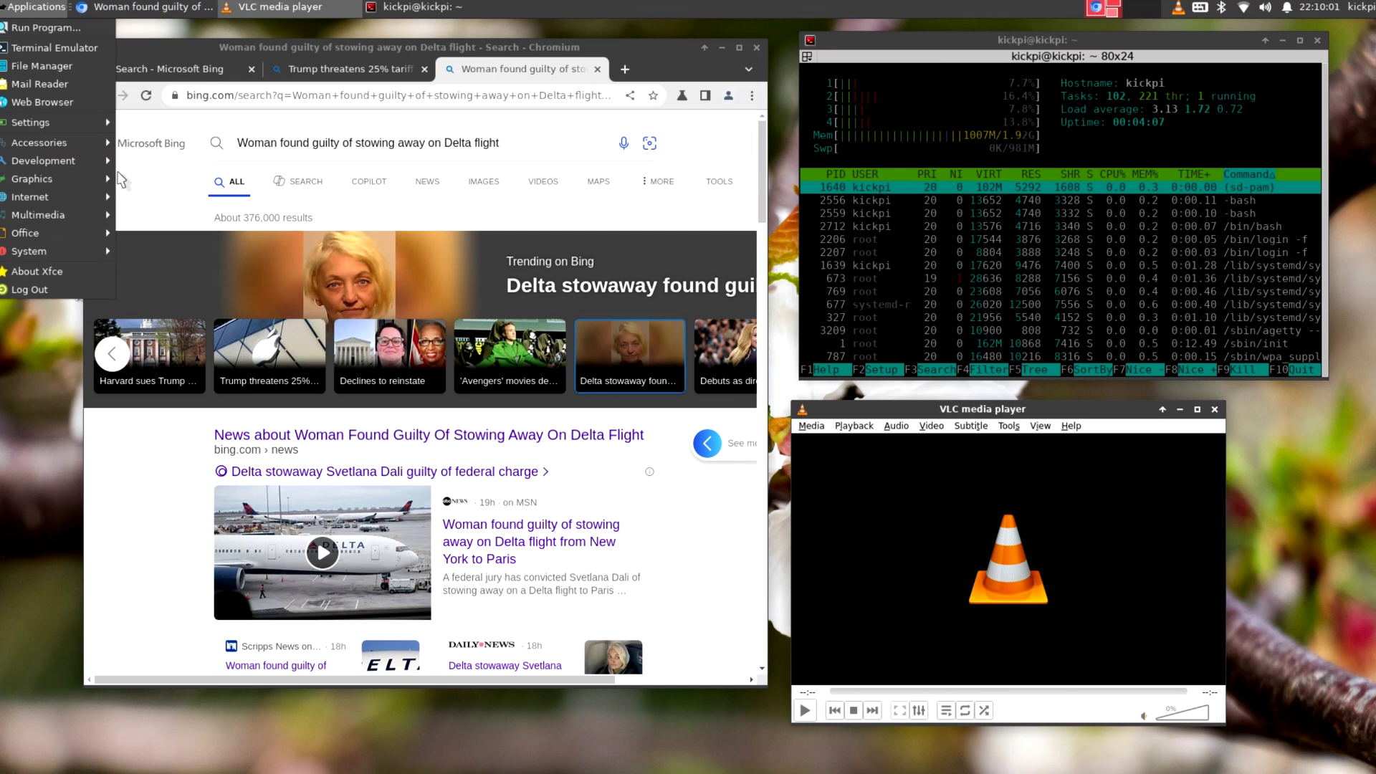
click(751, 46)
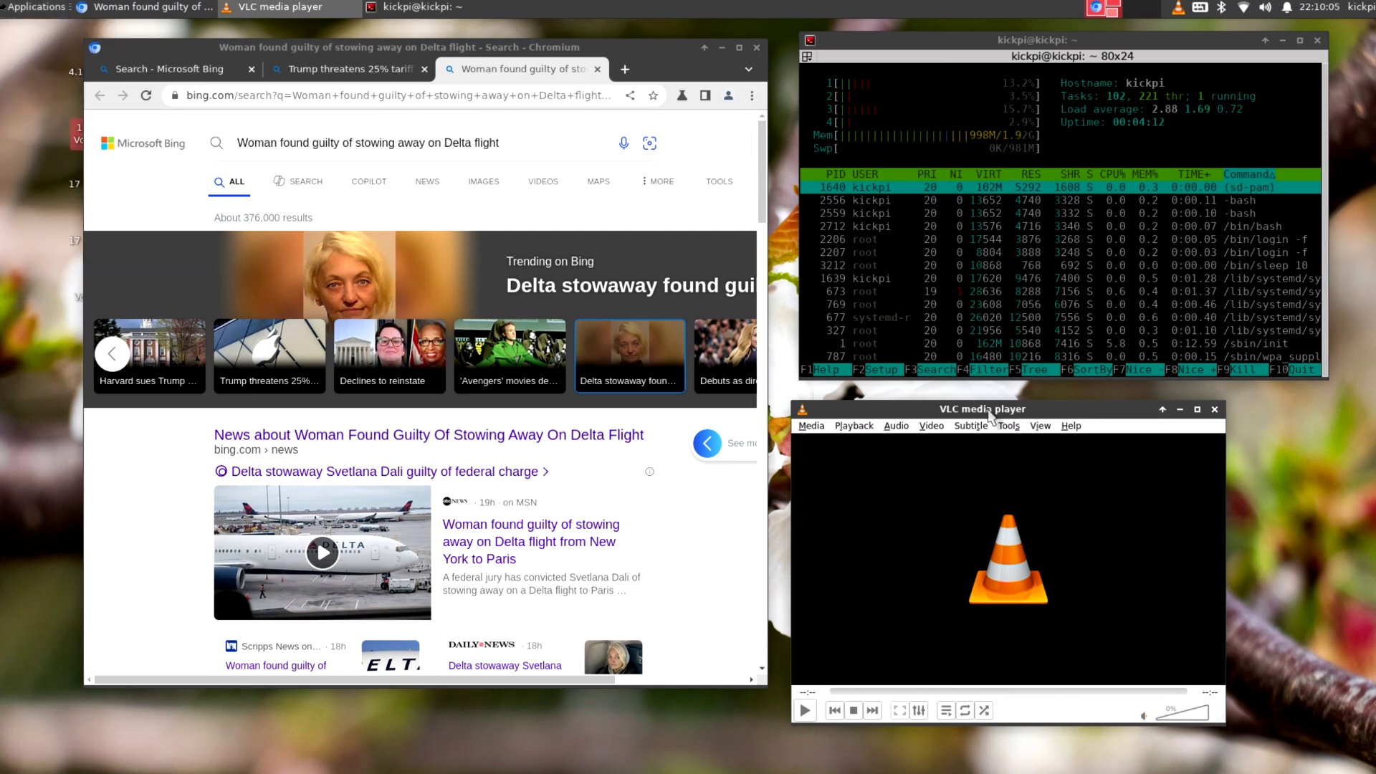
drag(983, 410, 539, 172)
click(760, 43)
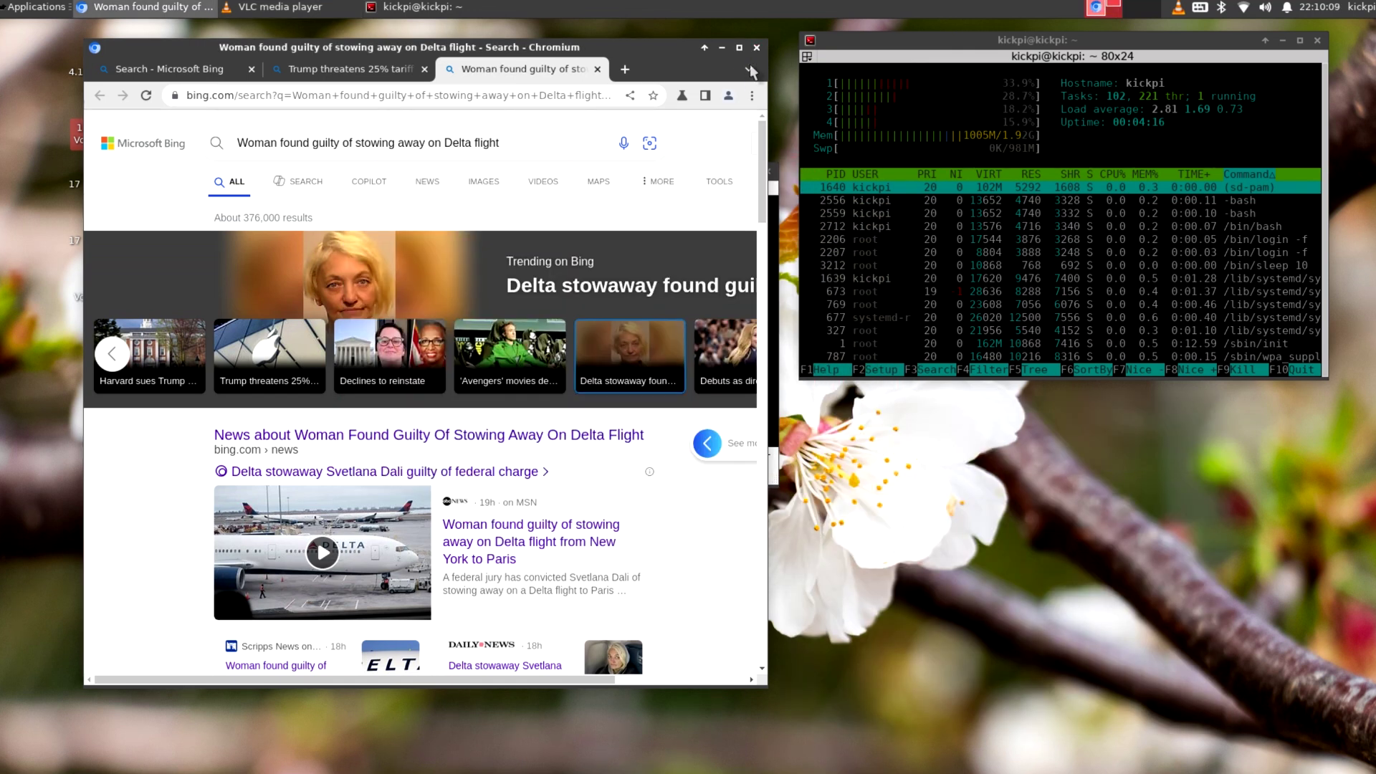
Close Chromium and VLC, then reposition the htop terminal up and to the right.
click(756, 47)
click(767, 172)
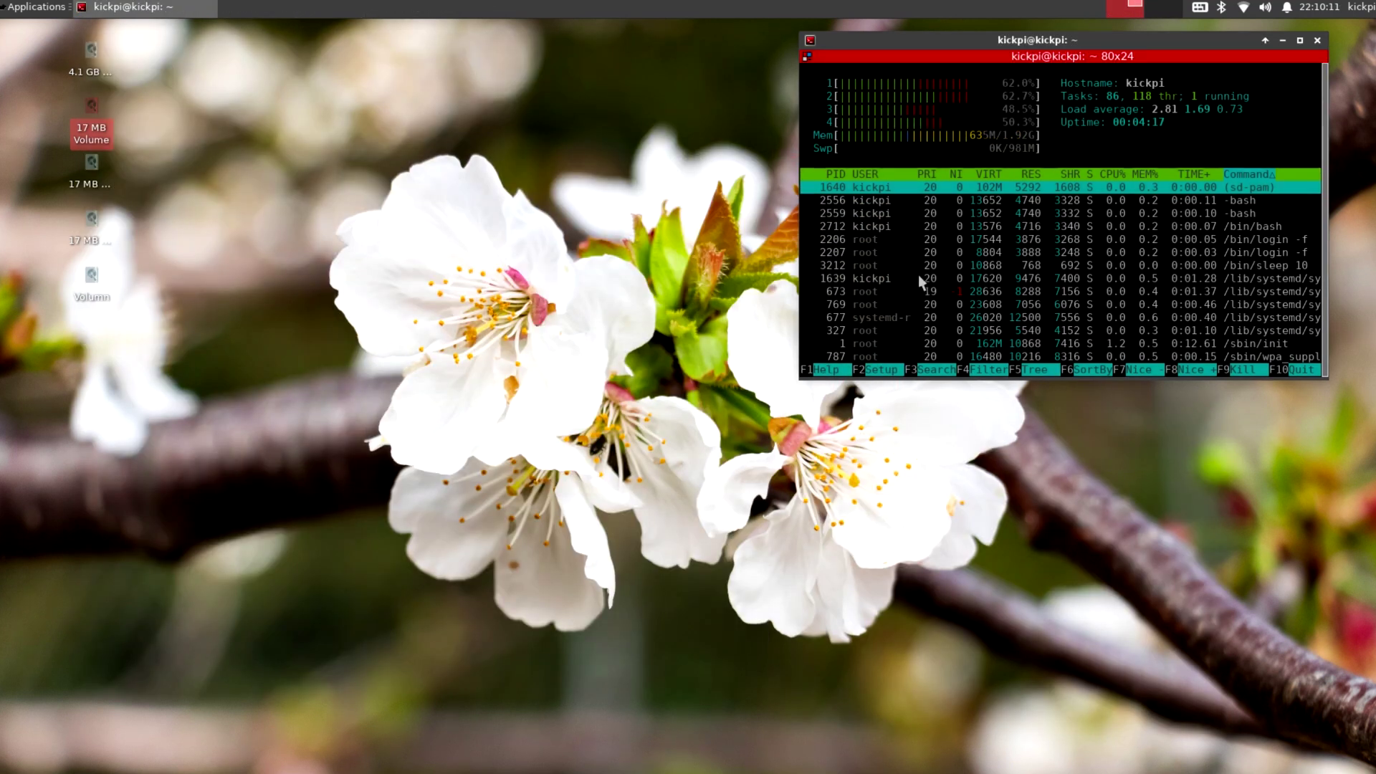
drag(1046, 41, 881, 125)
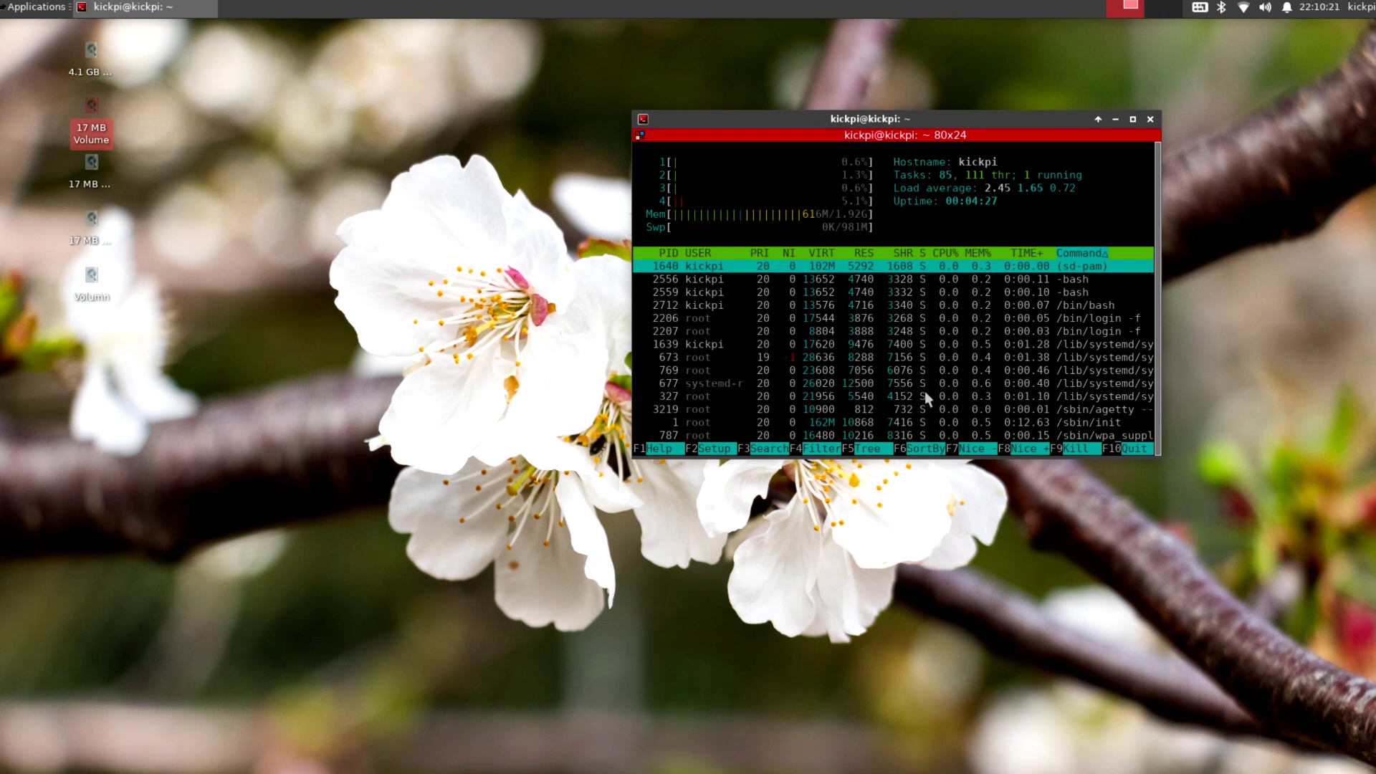
drag(914, 119, 971, 88)
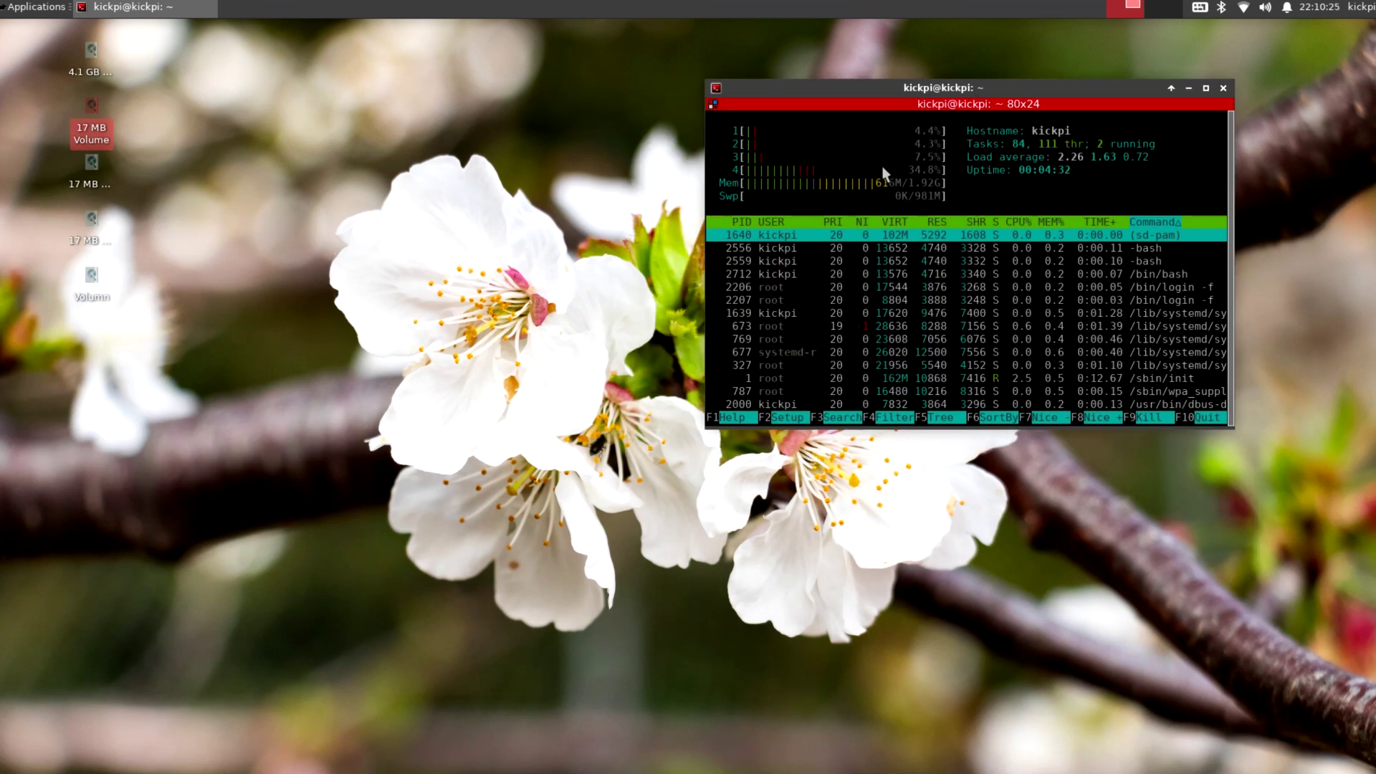